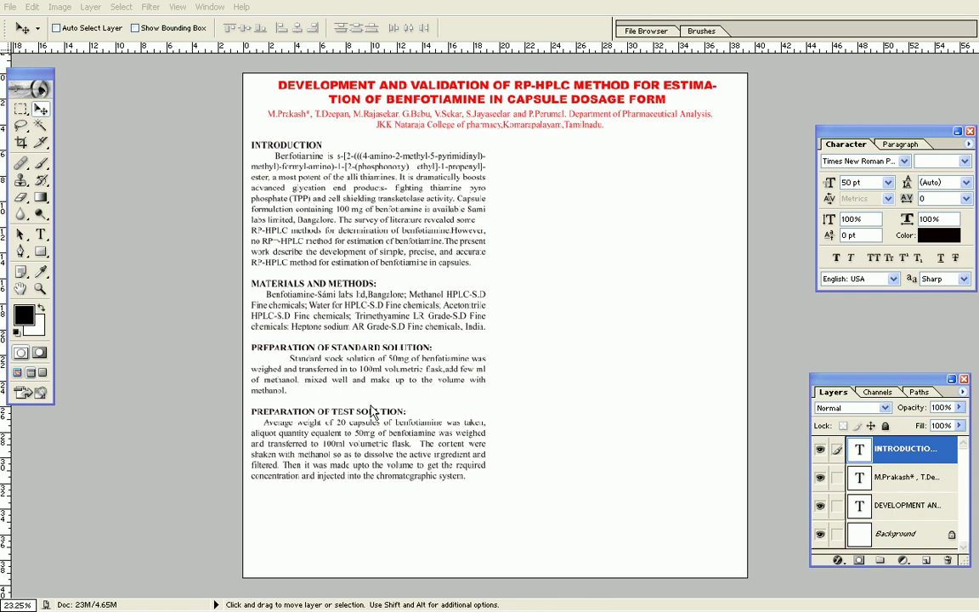
View the chromatogram figure in the Word report, then bring the Poster folder forward
{"action": "key", "text": "alt+Tab"}
{"action": "key", "text": "alt+Tab"}
{"action": "key", "text": "alt+Tab"}
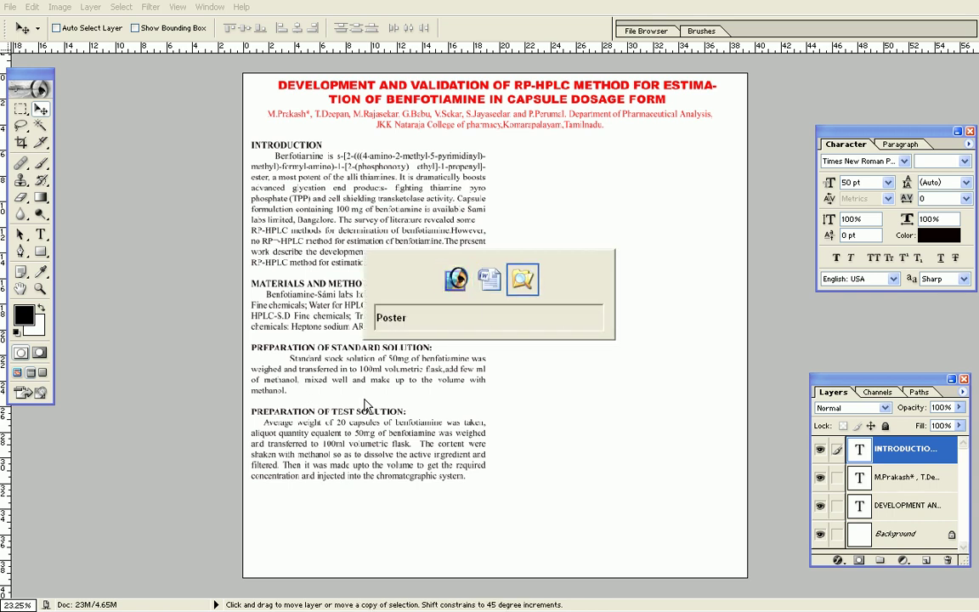
{"action": "key", "text": "alt+Tab"}
{"action": "key", "text": "alt+Tab"}
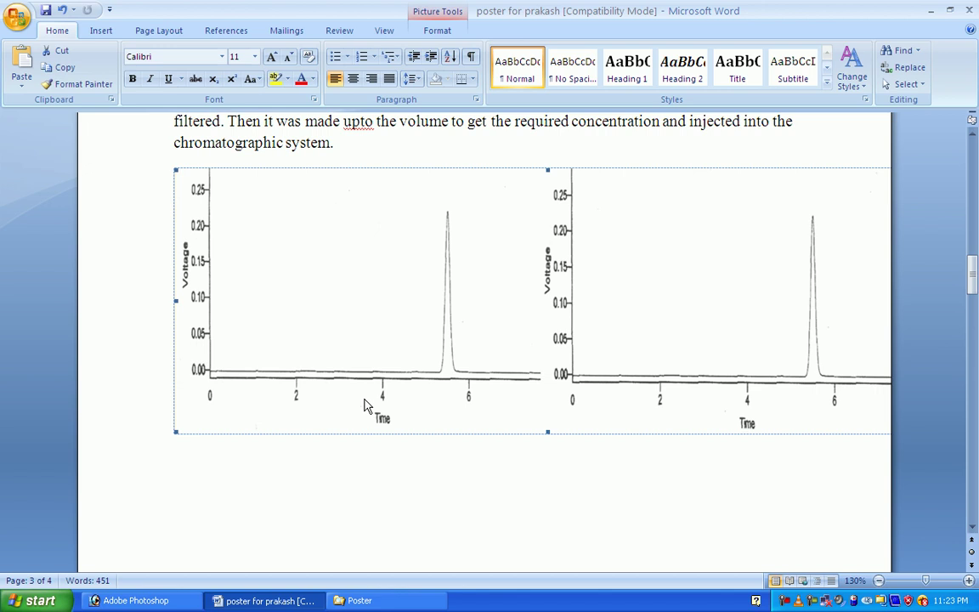
{"action": "key", "text": "alt+Tab"}
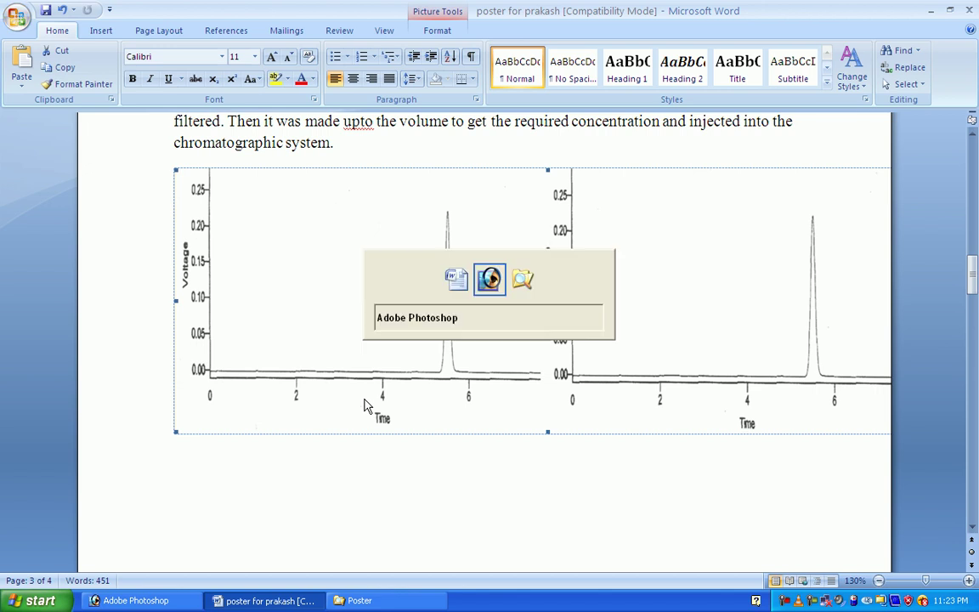
{"action": "key", "text": "alt+Tab"}
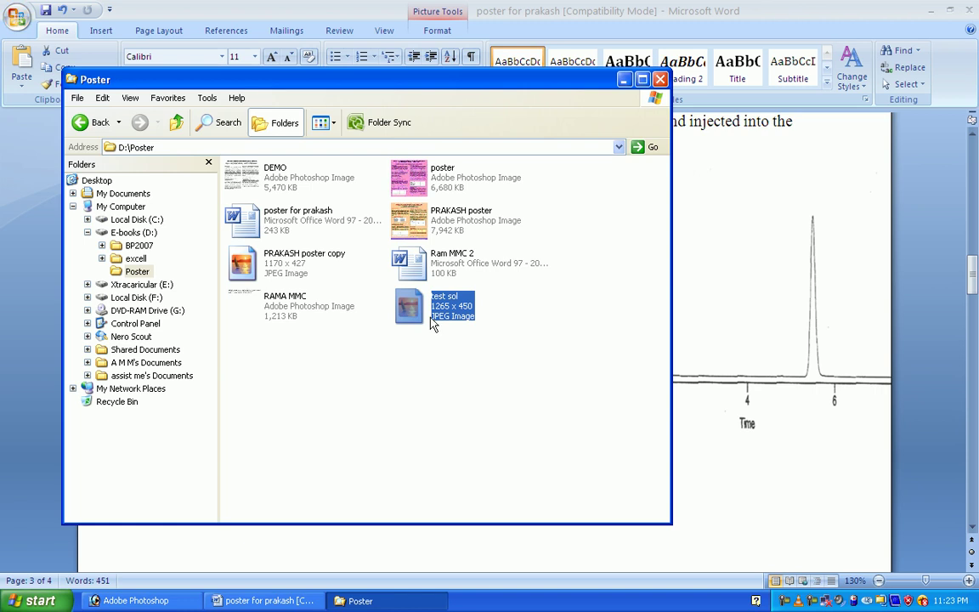
Put the Poster folder over the Photoshop poster, ready to drag the test sol JPEG
{"action": "key", "text": "alt+Tab"}
{"action": "key", "text": "alt+Tab"}
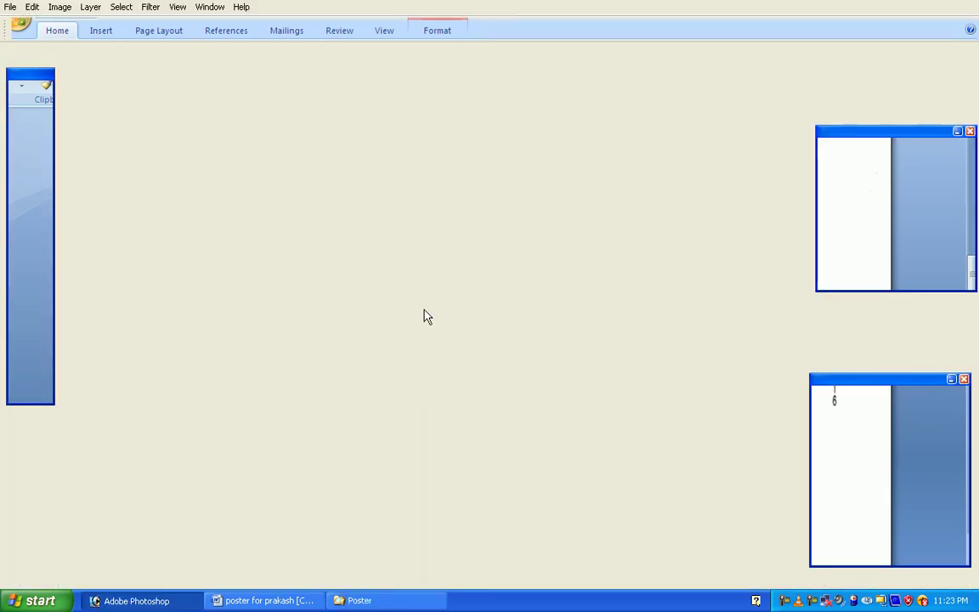
{"action": "key", "text": "alt+Tab"}
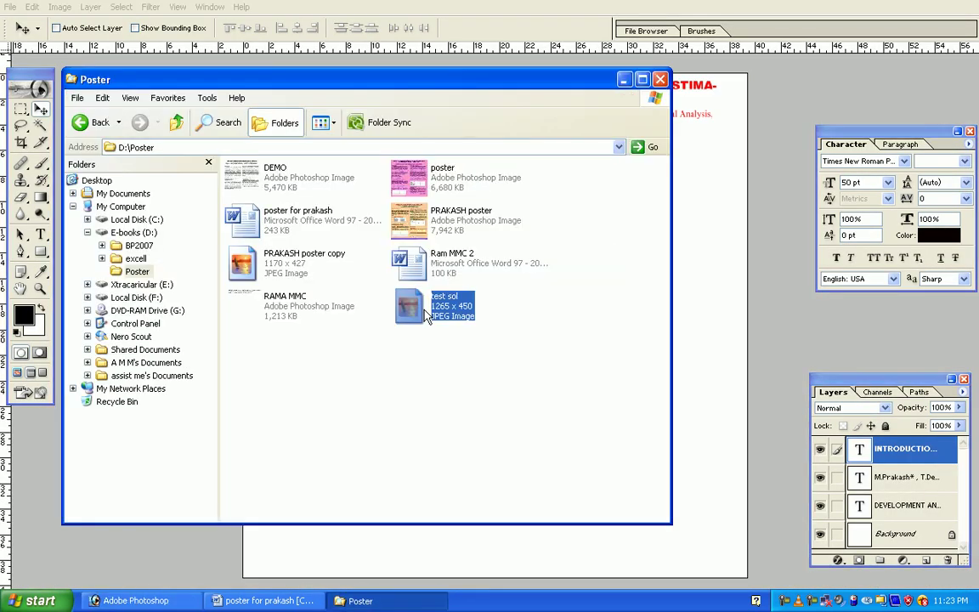
{"action": "mouse_move", "coordinate": [417, 307]}
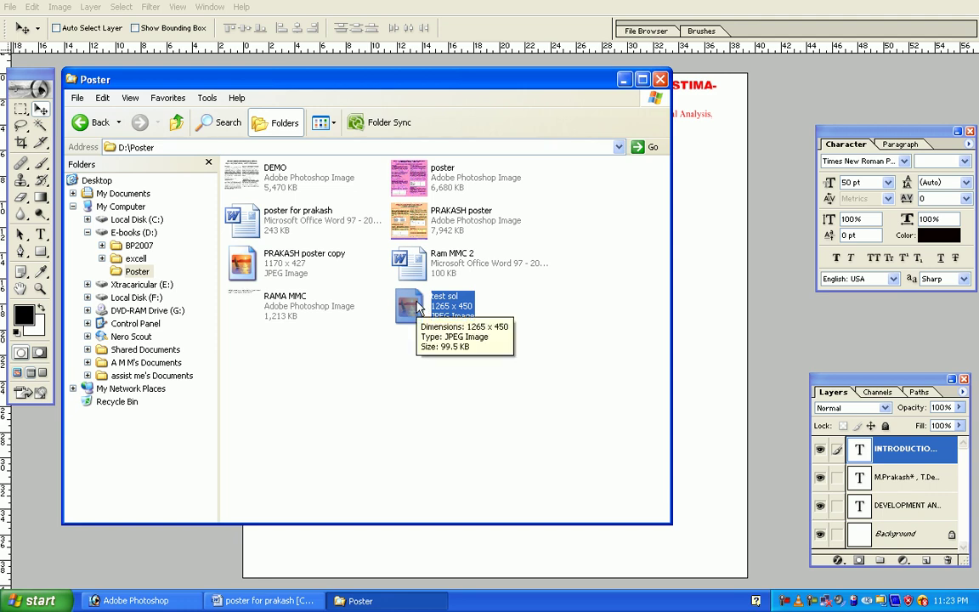
Drop test sol.jpg into Photoshop and move its image onto the Poster document as Layer 1
{"action": "left_click_drag", "start_coordinate": [416, 308], "coordinate": [674, 328]}
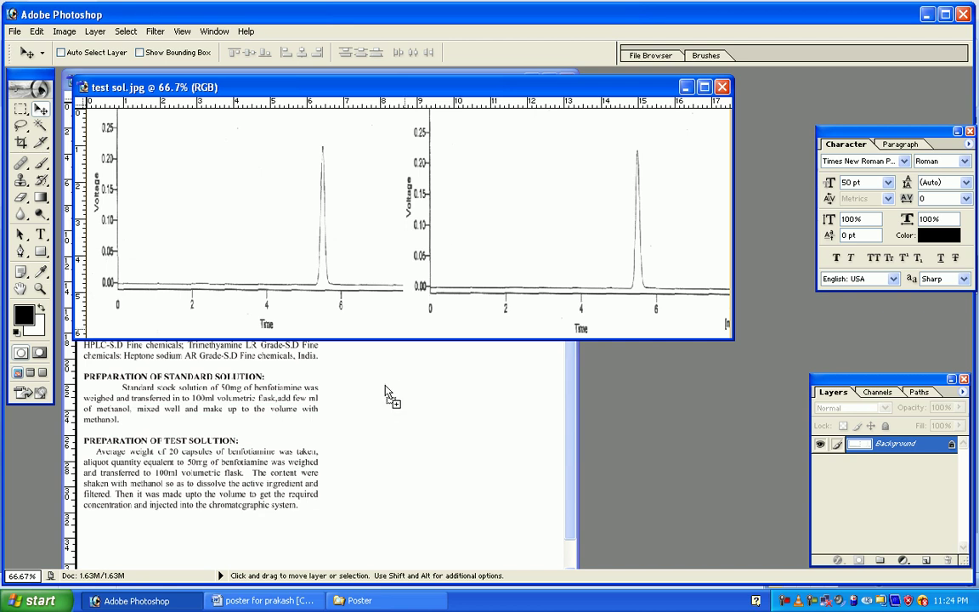
{"action": "left_click_drag", "start_coordinate": [379, 404], "coordinate": [377, 398]}
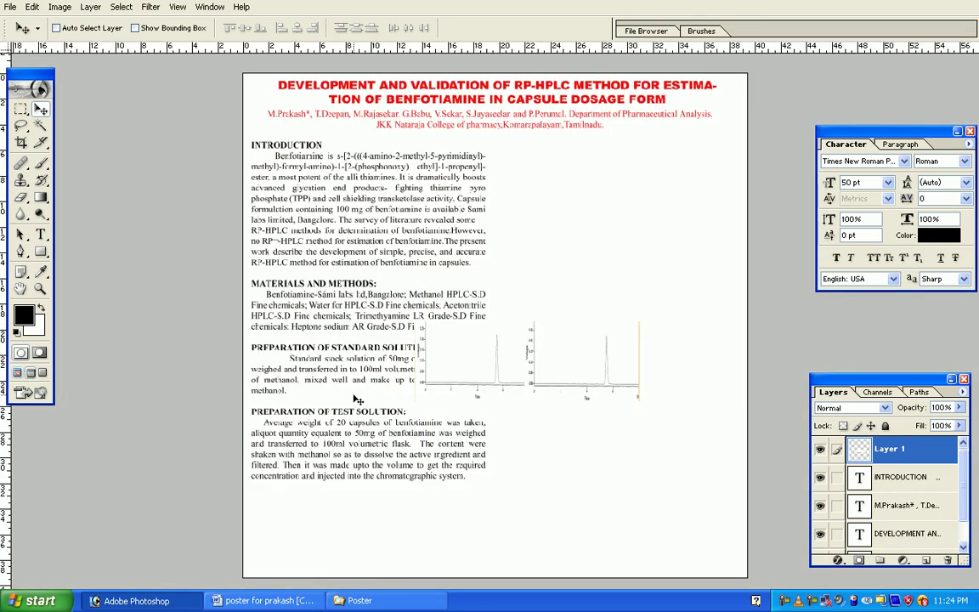
Drag Layer 1 down-left so the chromatograms sit under the Test Solution paragraph
{"action": "left_click_drag", "start_coordinate": [475, 366], "coordinate": [314, 528]}
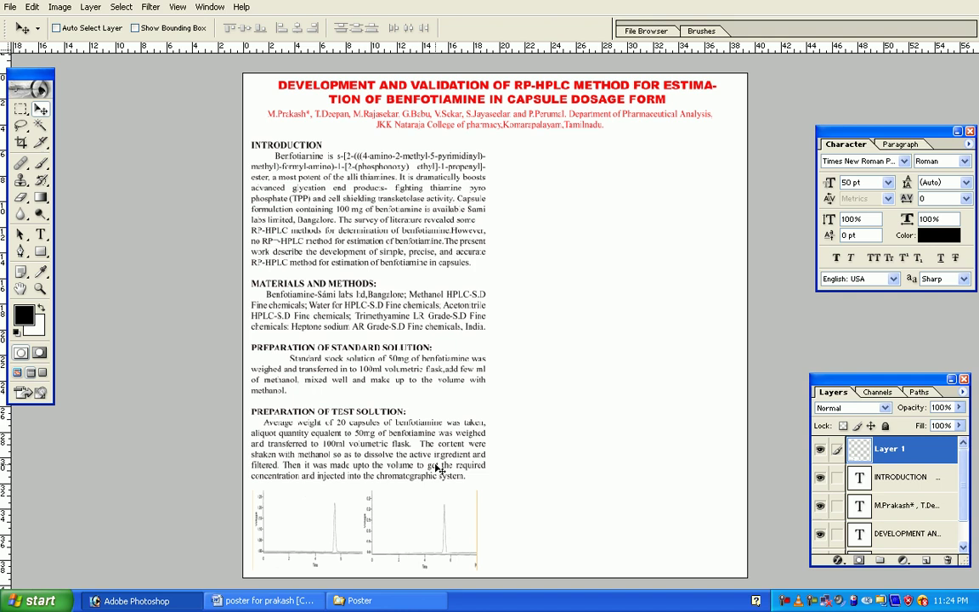
Toggle the grid with Ctrl+' and View > Show > Grid, leaving it visible
{"action": "key", "text": "ctrl+apostrophe"}
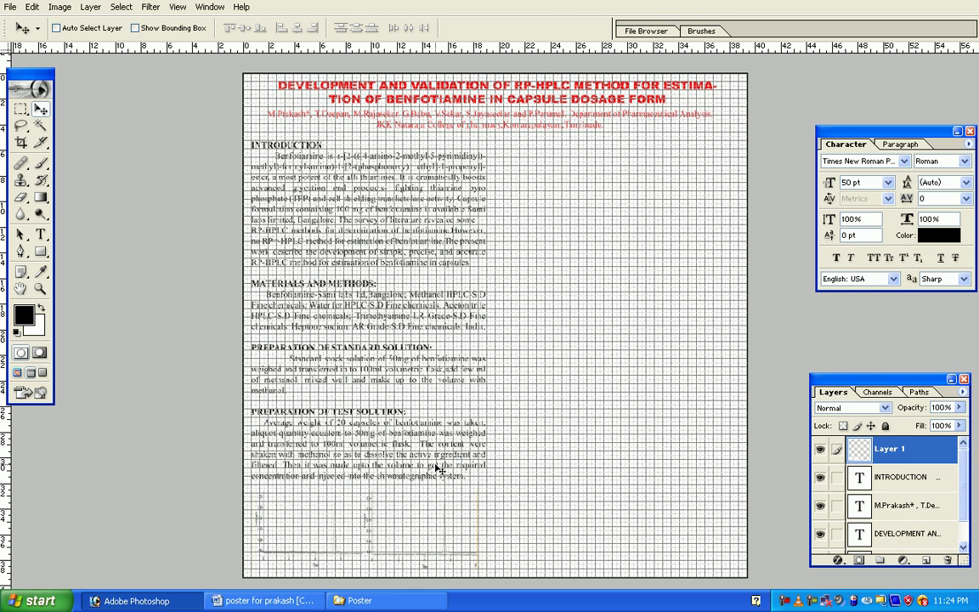
{"action": "key", "text": "alt+v"}
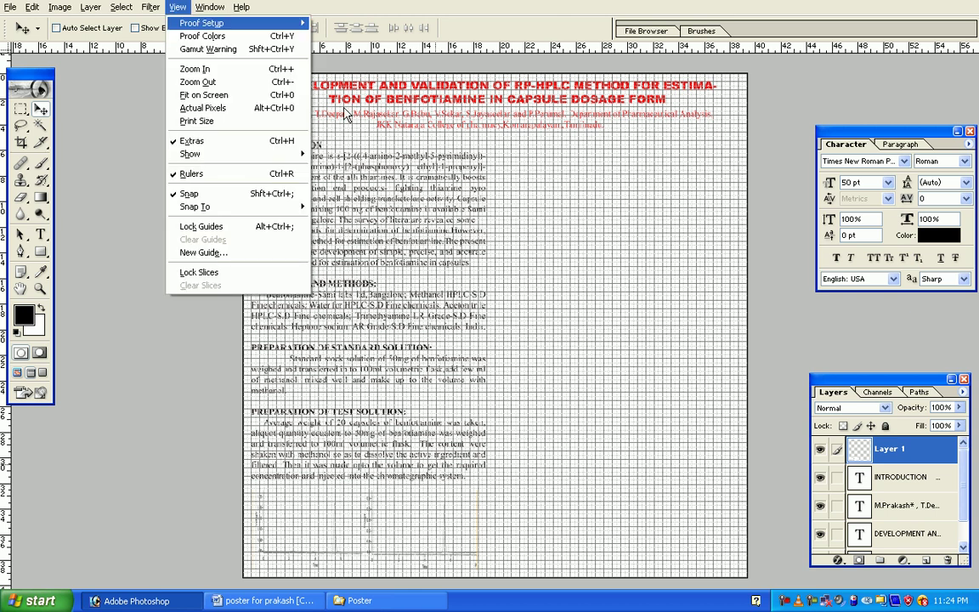
{"action": "key", "text": "Down"}
{"action": "key", "text": "Down"}
{"action": "key", "text": "Down"}
{"action": "key", "text": "Down"}
{"action": "key", "text": "Down"}
{"action": "key", "text": "Down"}
{"action": "key", "text": "Down"}
{"action": "key", "text": "Down"}
{"action": "key", "text": "Down"}
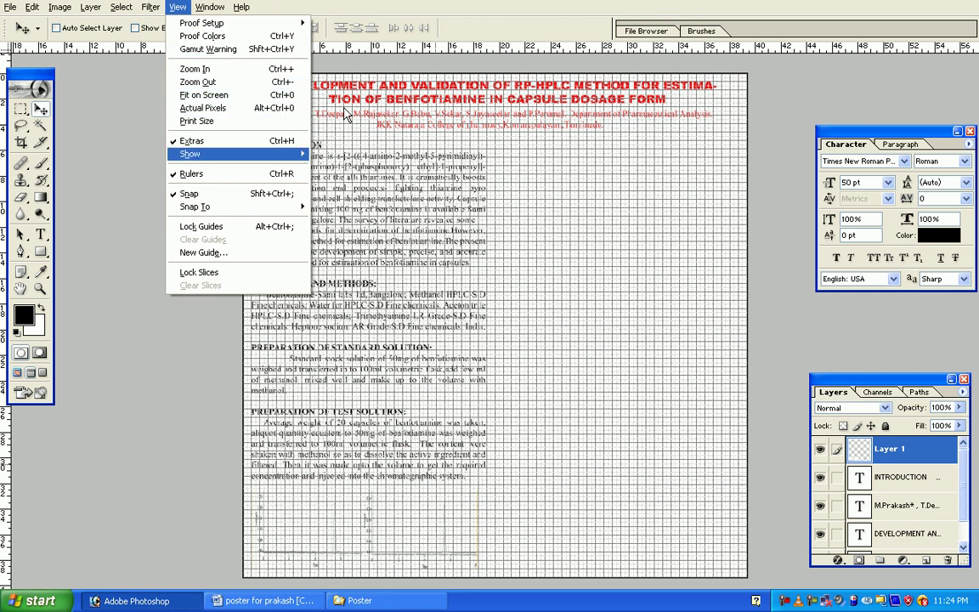
{"action": "key", "text": "Right"}
{"action": "key", "text": "Down"}
{"action": "key", "text": "Down"}
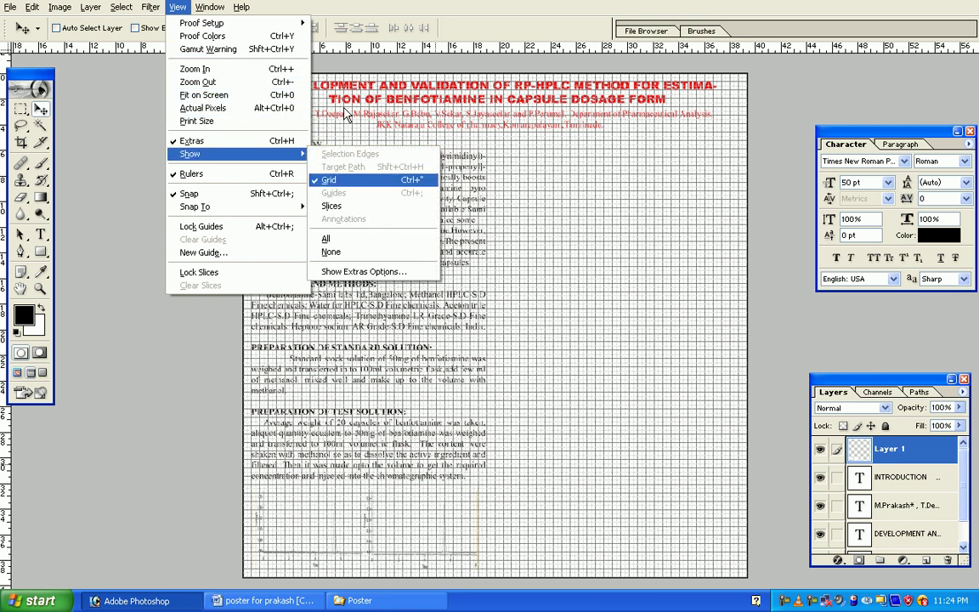
{"action": "key", "text": "Return"}
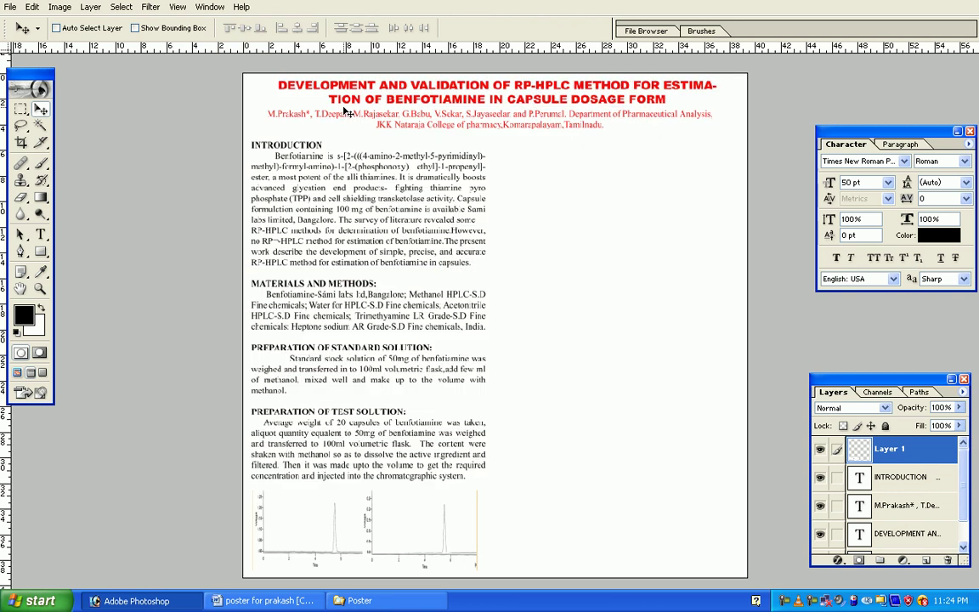
{"action": "key", "text": "ctrl+apostrophe"}
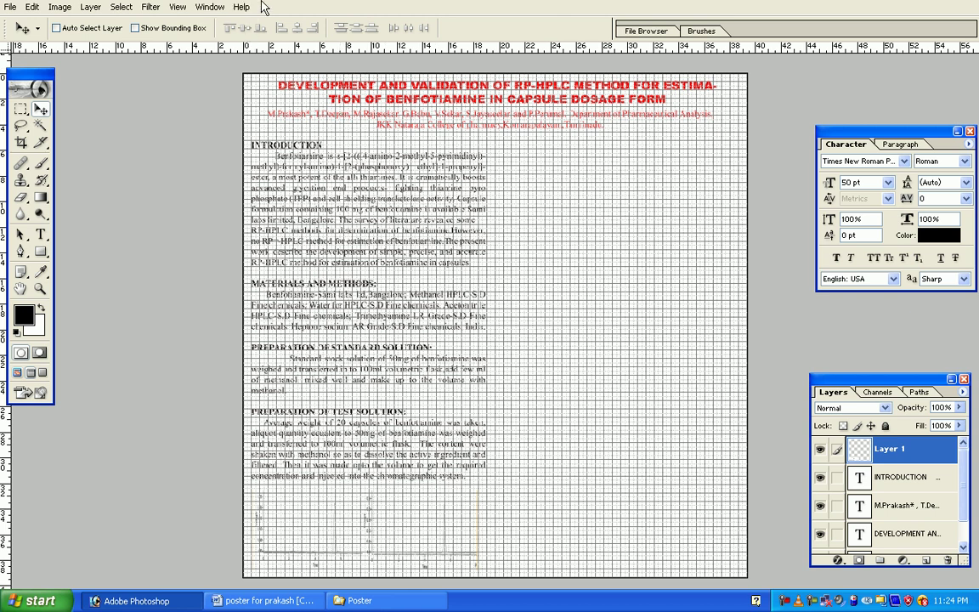
{"action": "key", "text": "h"}
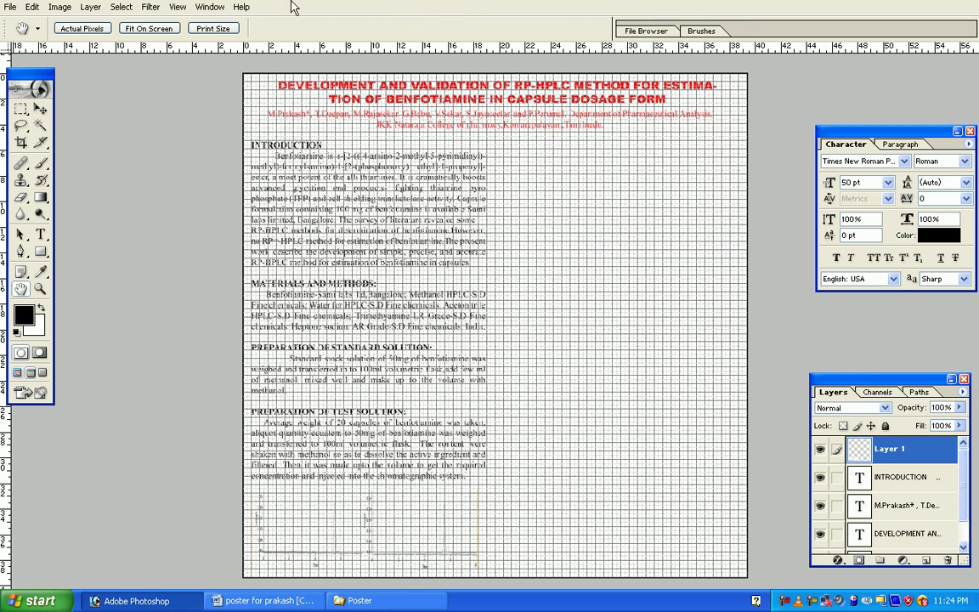
View the chromatograms at Print Size and nudge Layer 1 right twice with the Move tool
{"action": "left_click", "coordinate": [215, 29]}
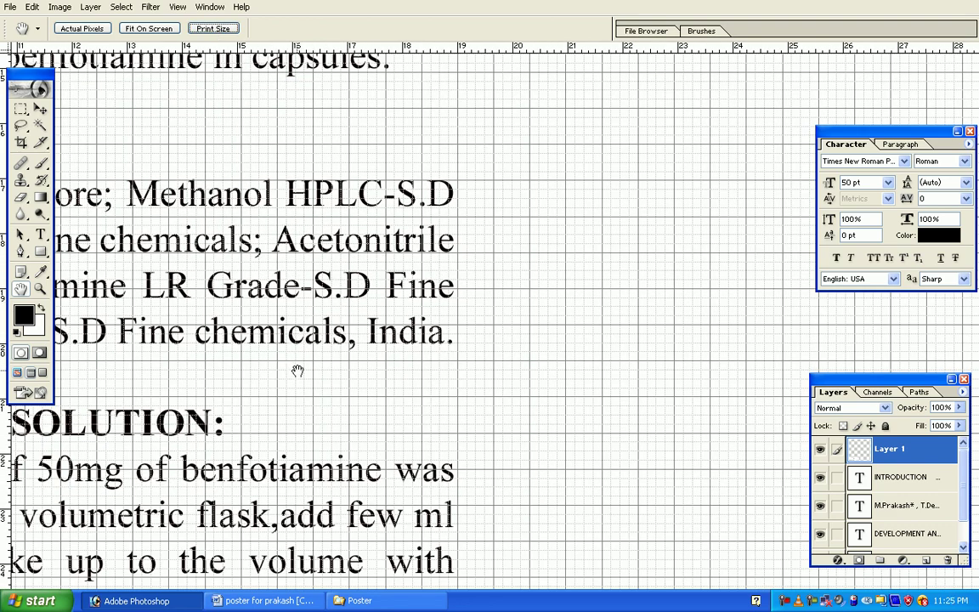
{"action": "scroll", "coordinate": [340, 395], "scroll_direction": "down", "scroll_amount": 10}
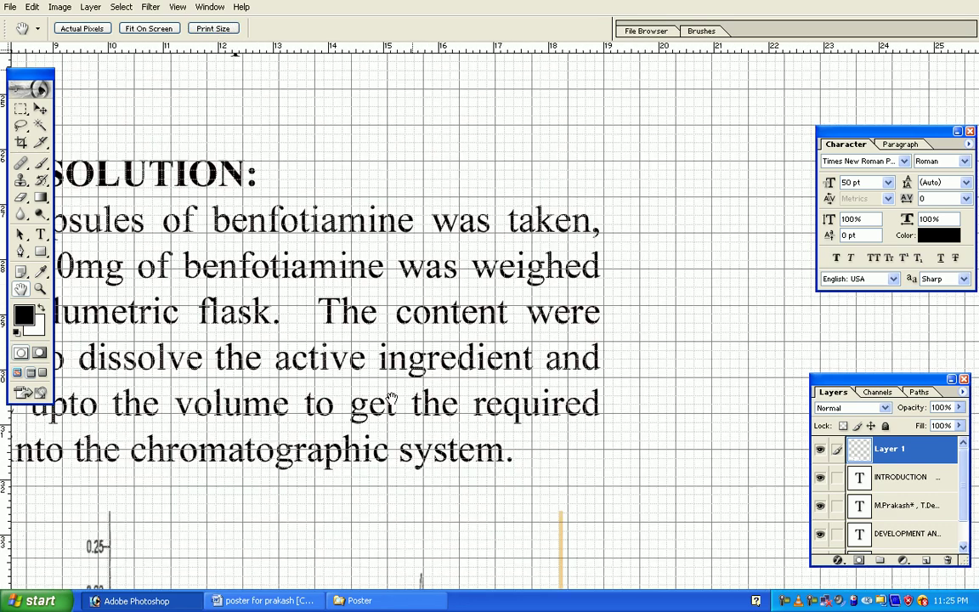
{"action": "left_click_drag", "start_coordinate": [391, 400], "coordinate": [371, 238]}
{"action": "left_click_drag", "start_coordinate": [421, 281], "coordinate": [486, 255]}
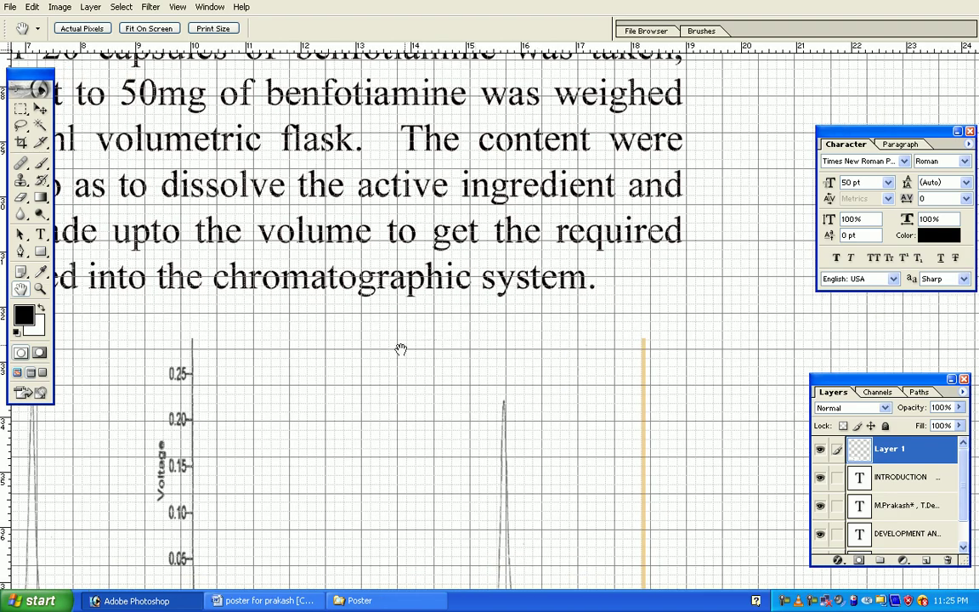
{"action": "left_click_drag", "start_coordinate": [400, 349], "coordinate": [459, 302]}
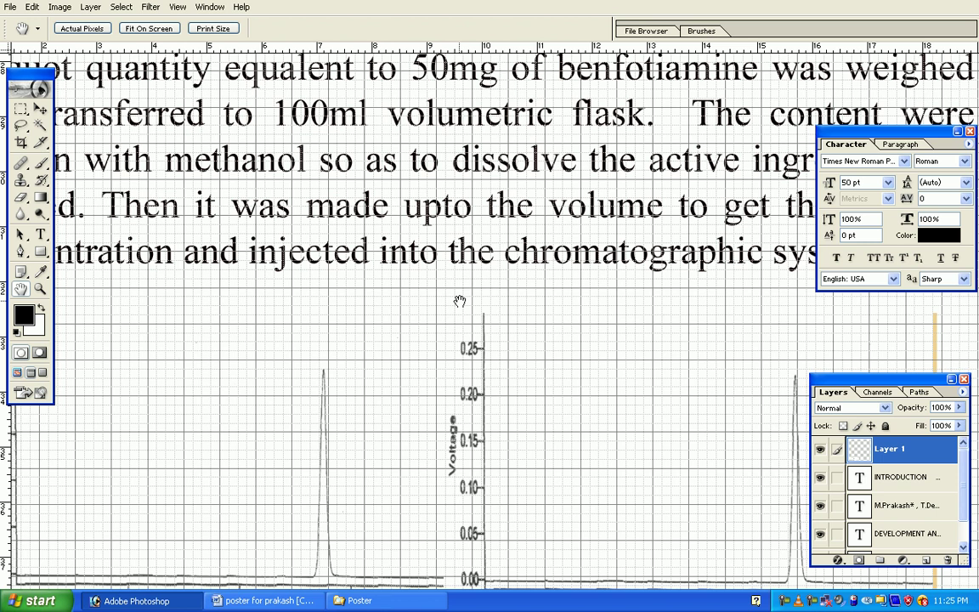
{"action": "left_click", "coordinate": [532, 337], "text": "alt"}
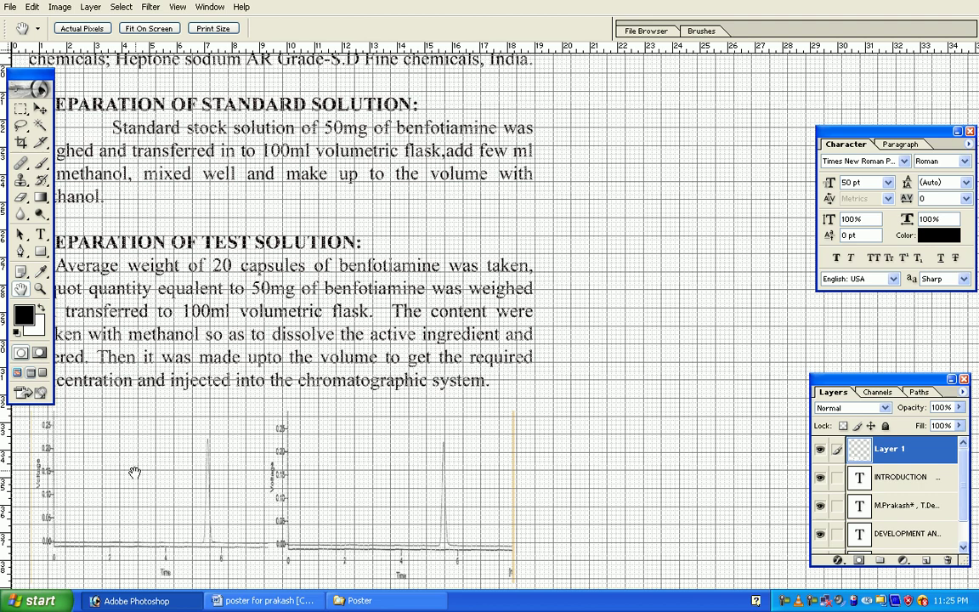
{"action": "left_click", "coordinate": [166, 585], "text": "ctrl"}
{"action": "left_click", "coordinate": [192, 518], "text": "ctrl"}
{"action": "key", "text": "v"}
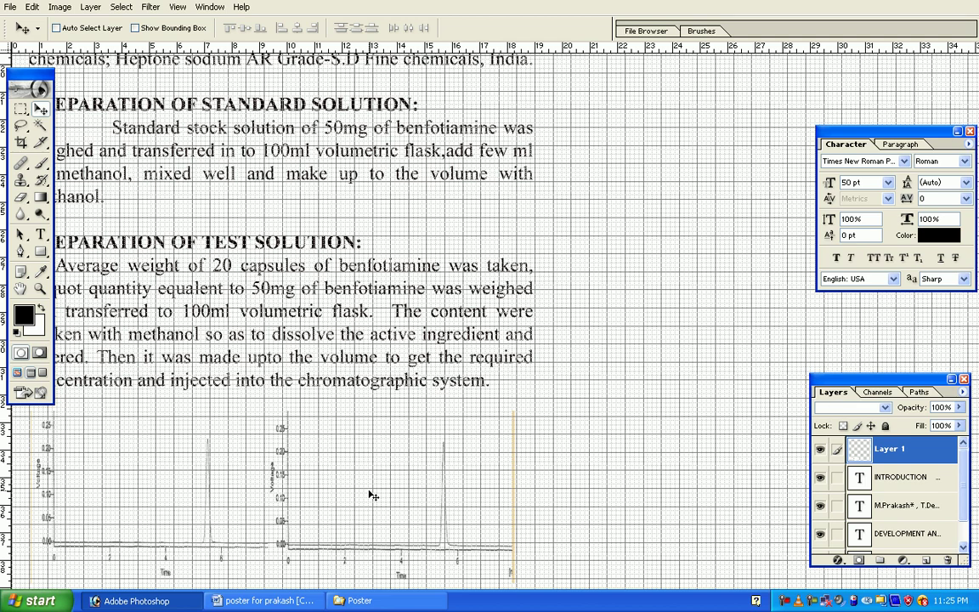
{"action": "key", "text": "Right"}
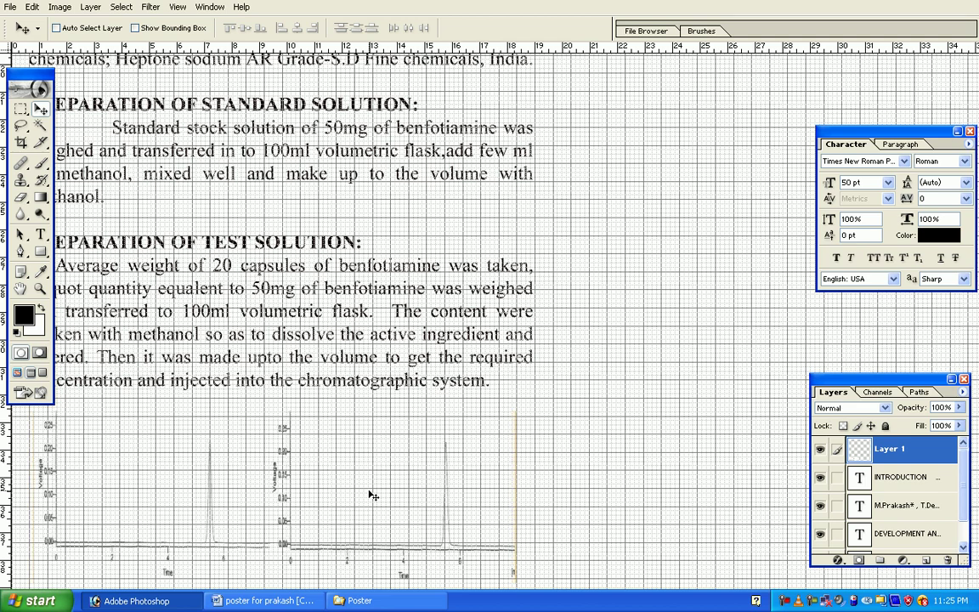
{"action": "key", "text": "Right"}
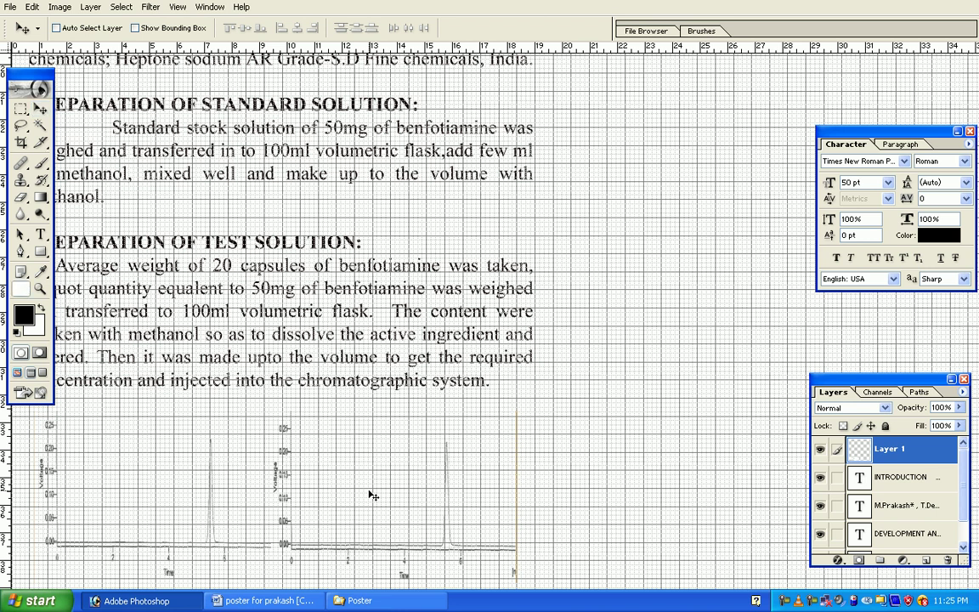
Fit the whole poster on screen and commit the INTRODUCTION text layer edit
{"action": "key", "text": "h"}
{"action": "right_click", "coordinate": [420, 453]}
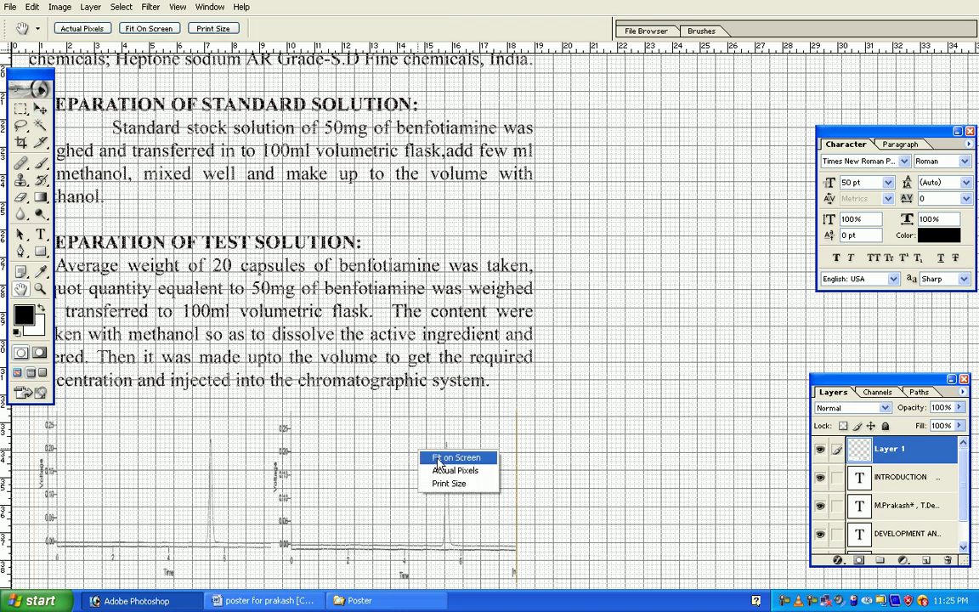
{"action": "left_click", "coordinate": [439, 459]}
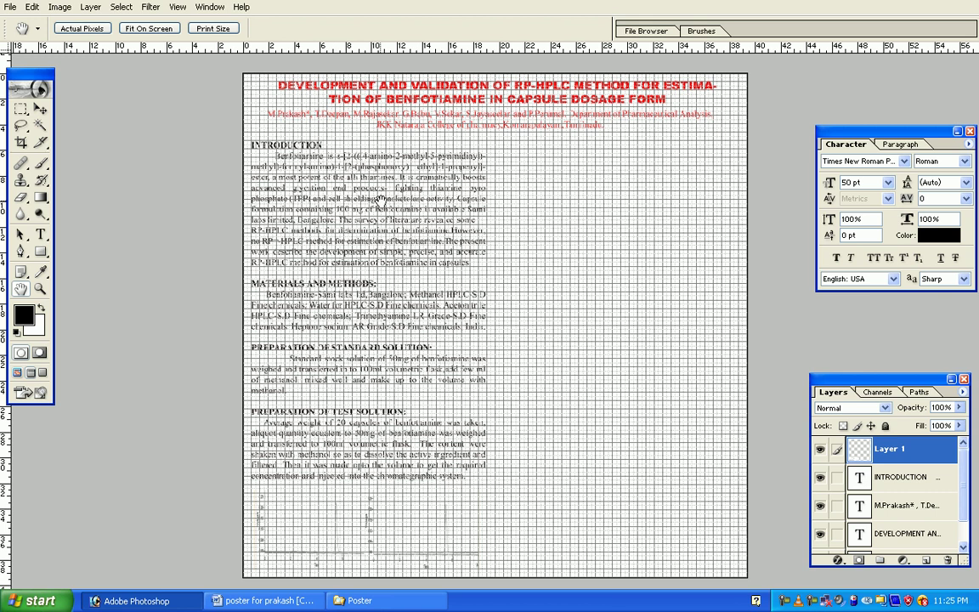
{"action": "key", "text": "t"}
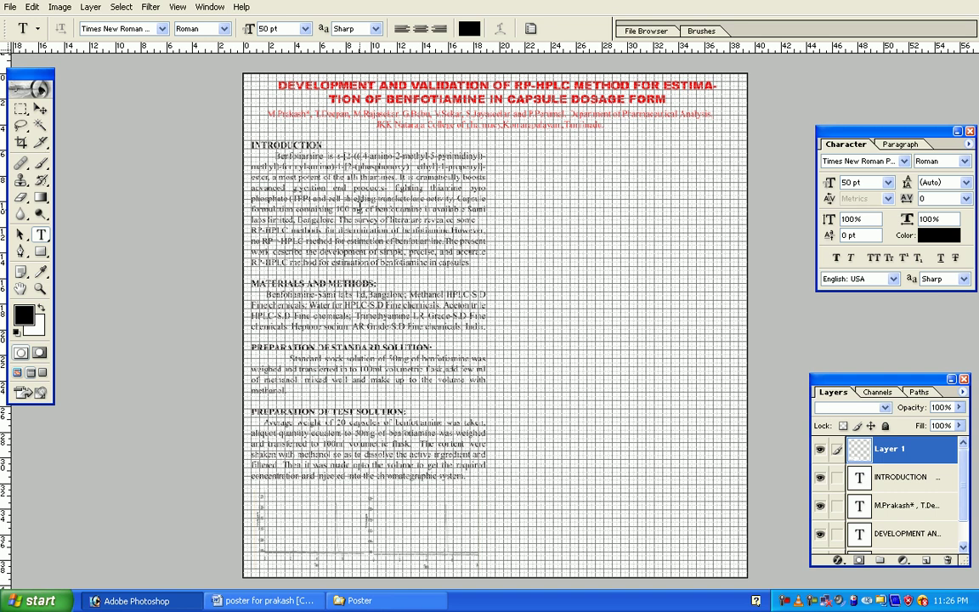
{"action": "left_click", "coordinate": [324, 189]}
{"action": "left_click", "coordinate": [359, 206]}
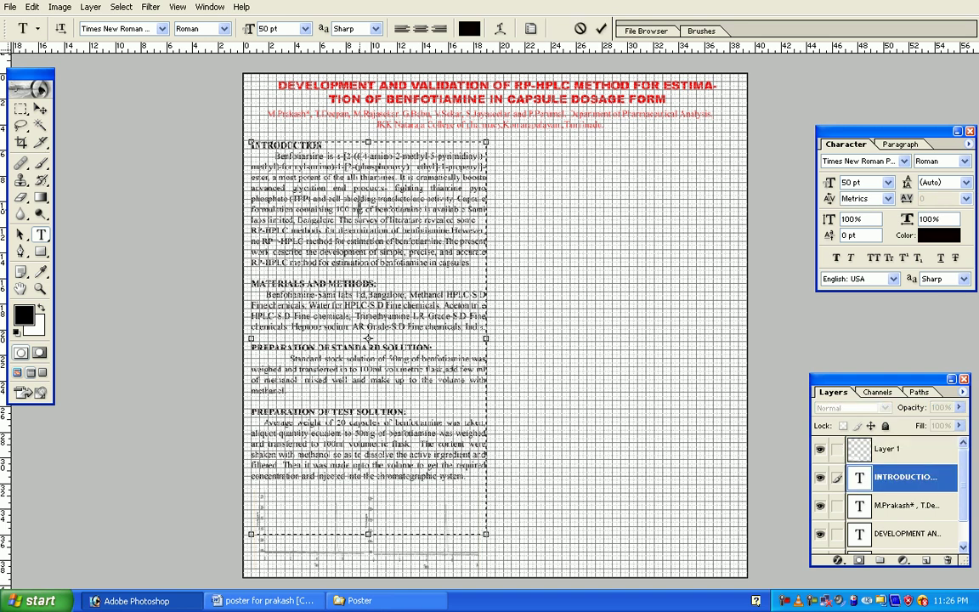
{"action": "key", "text": "ctrl+Return"}
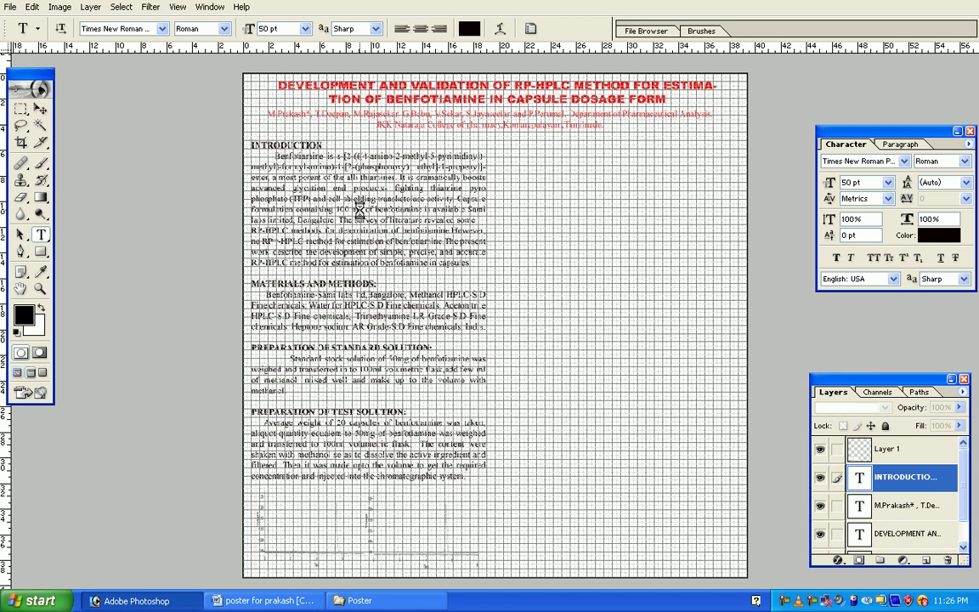
{"action": "key", "text": "v"}
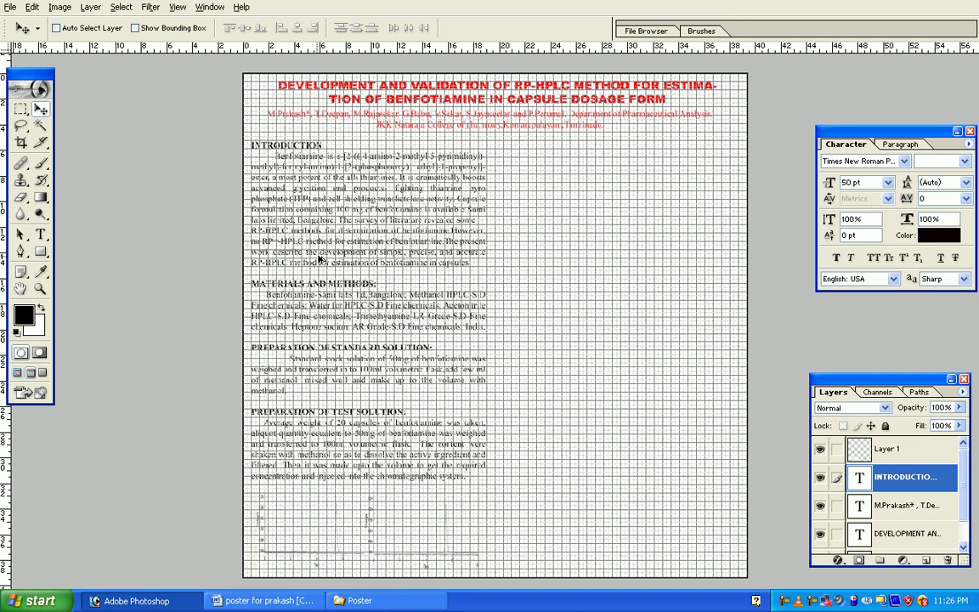
Alt-drag a copy of the INTRODUCTION text to the right half and nudge it into place
{"action": "left_click_drag", "start_coordinate": [321, 260], "coordinate": [469, 283]}
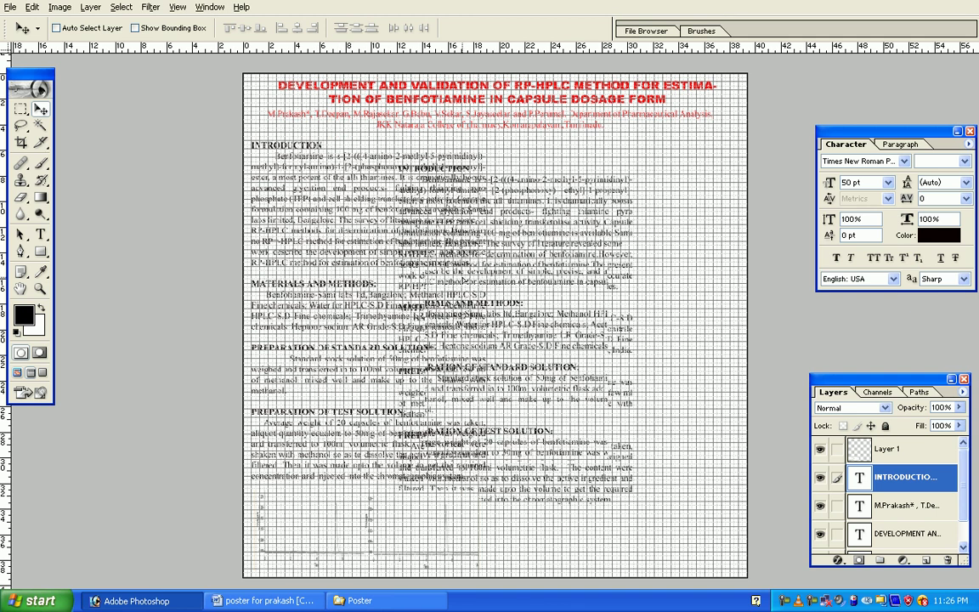
{"action": "left_click_drag", "start_coordinate": [407, 258], "coordinate": [501, 238]}
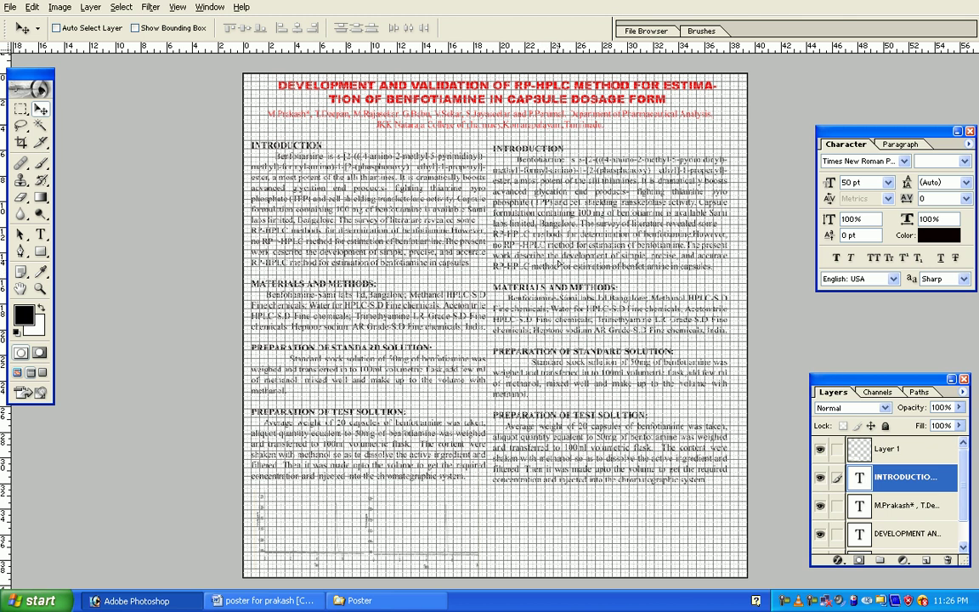
{"action": "left_click_drag", "start_coordinate": [609, 263], "coordinate": [611, 264]}
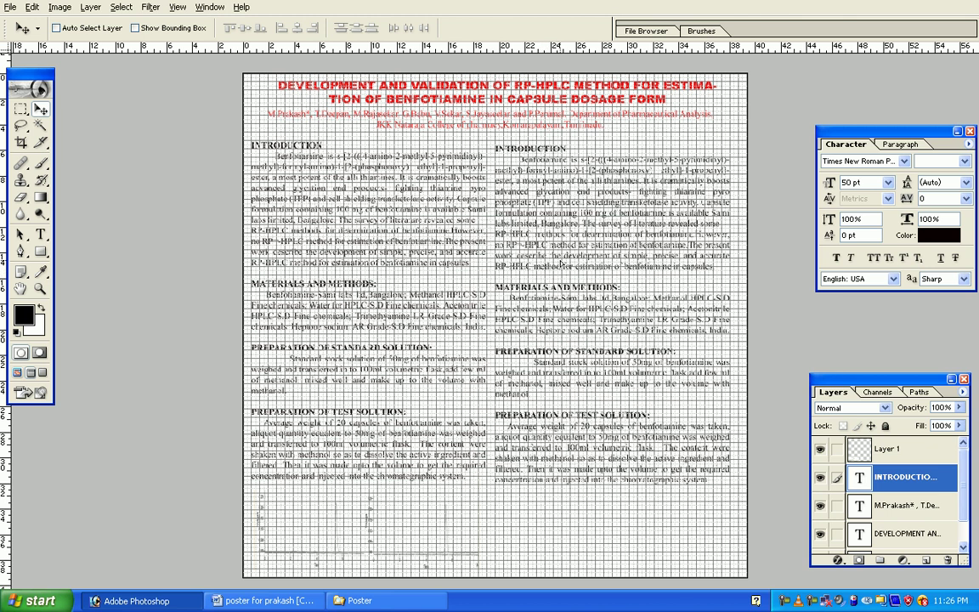
{"action": "left_click_drag", "start_coordinate": [563, 265], "coordinate": [569, 265]}
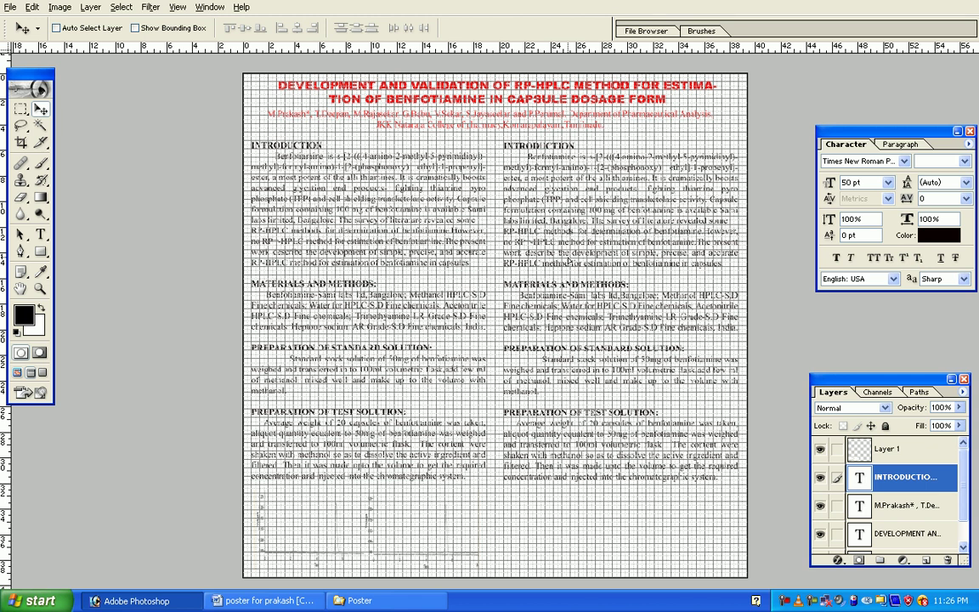
{"action": "left_click_drag", "start_coordinate": [863, 456], "coordinate": [572, 262]}
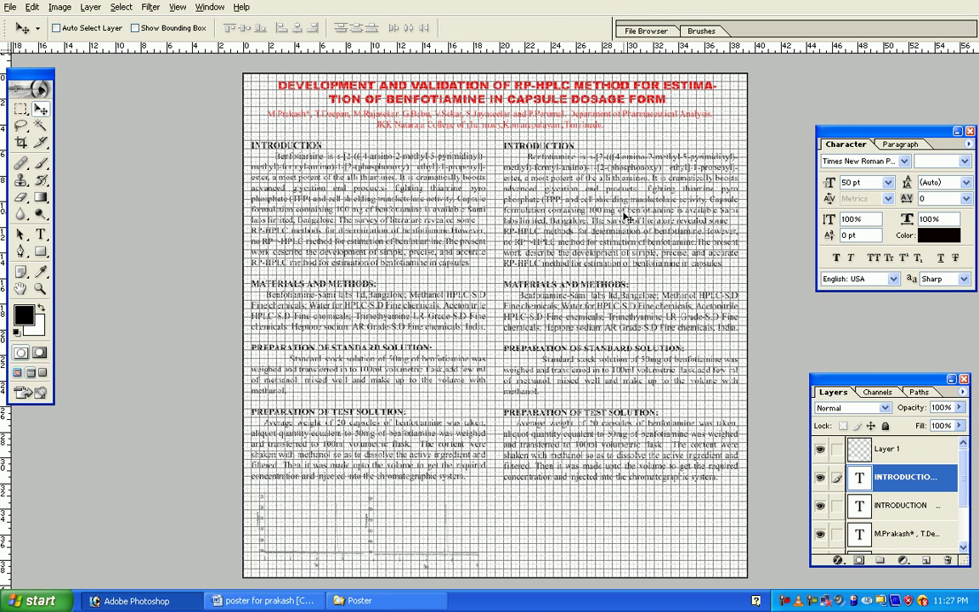
{"action": "key", "text": "Up"}
{"action": "key", "text": "Up"}
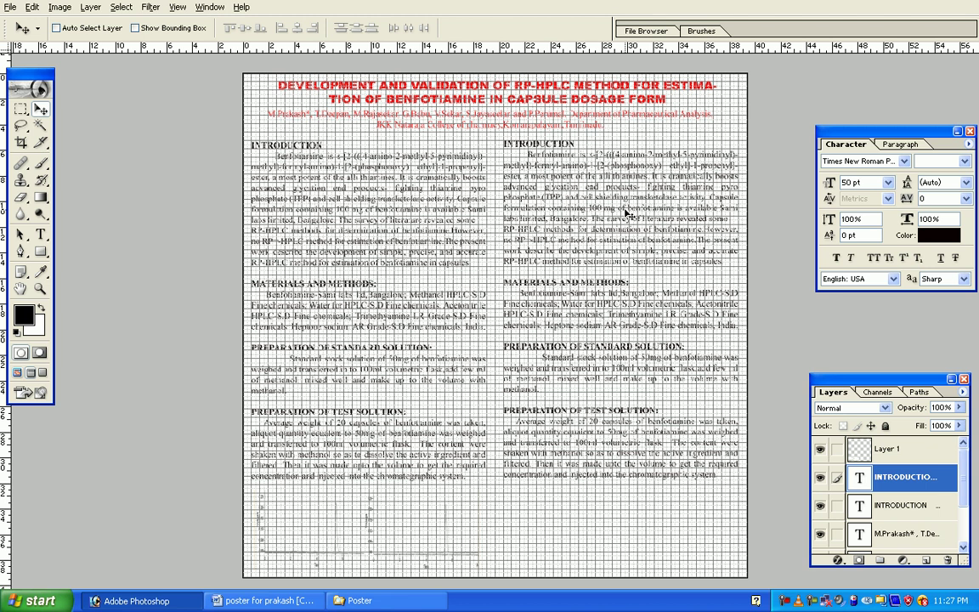
{"action": "key", "text": "Down"}
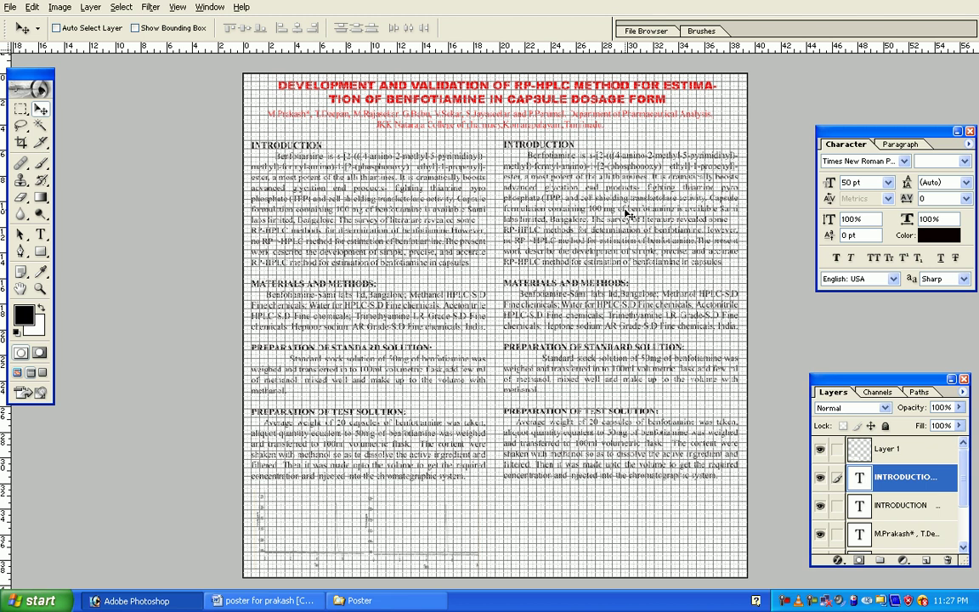
{"action": "key", "text": "Down"}
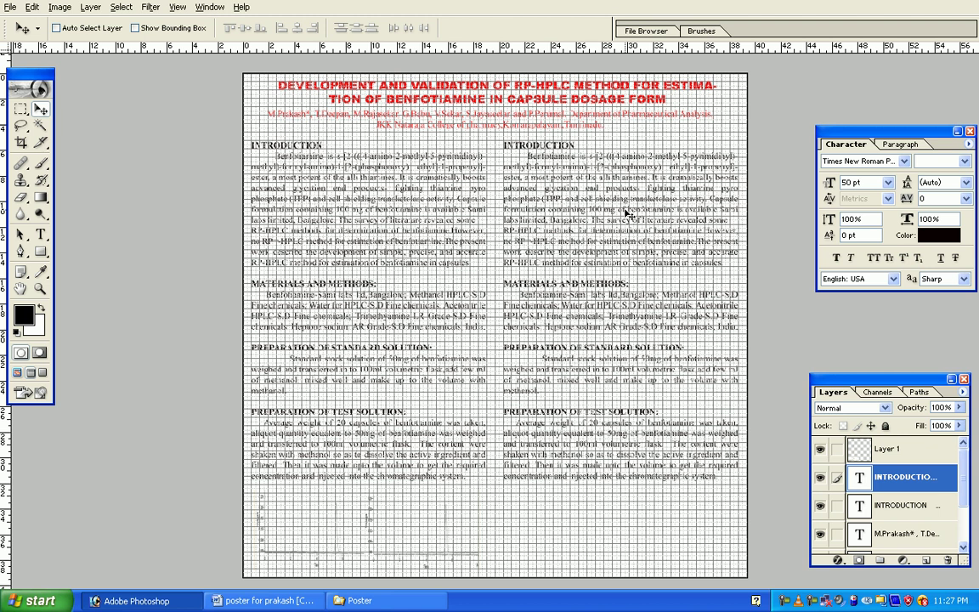
Place the text cursor in the right column's copy, then go to the Word report
{"action": "key", "text": "t"}
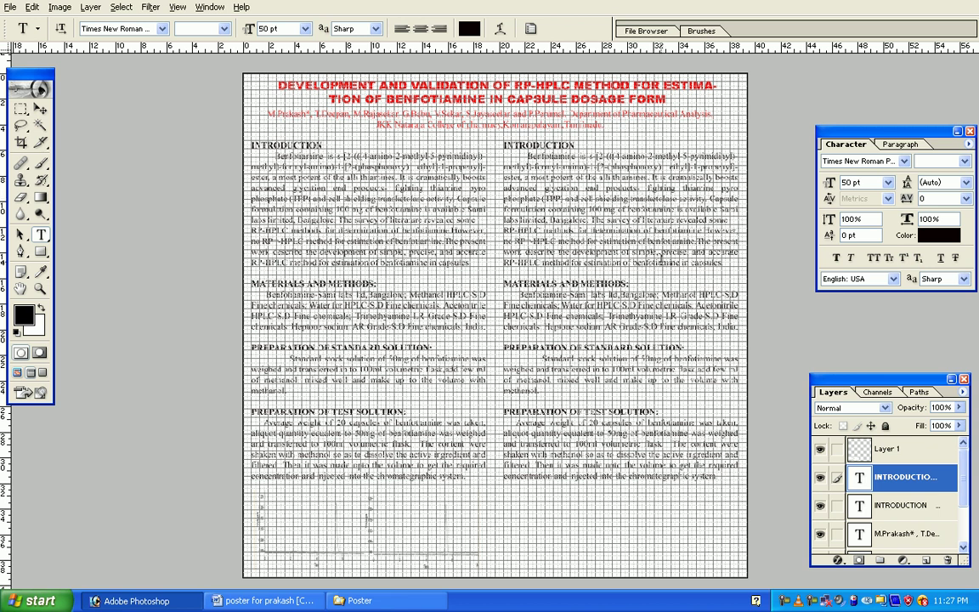
{"action": "left_click", "coordinate": [568, 228]}
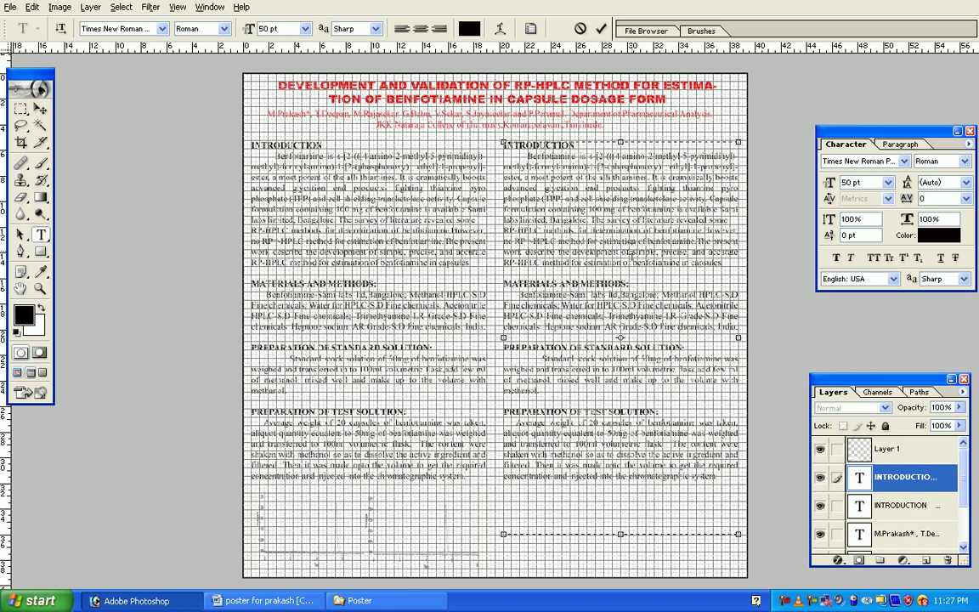
{"action": "key", "text": "alt+Tab"}
{"action": "key", "text": "alt+Tab"}
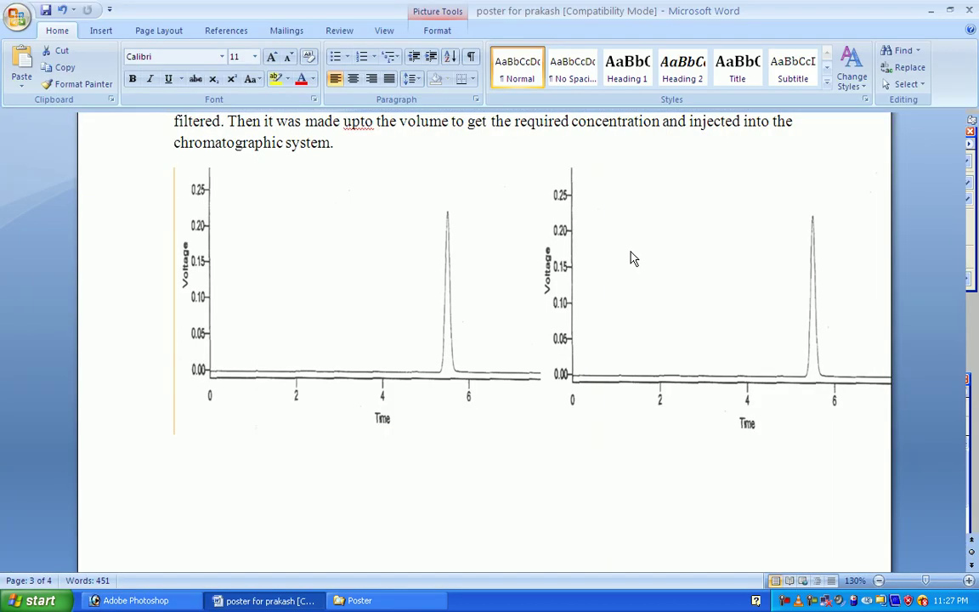
Select from SUMMARY AND CONCLUSION through all six references in Word, then return to Photoshop
{"action": "key", "text": "Delete"}
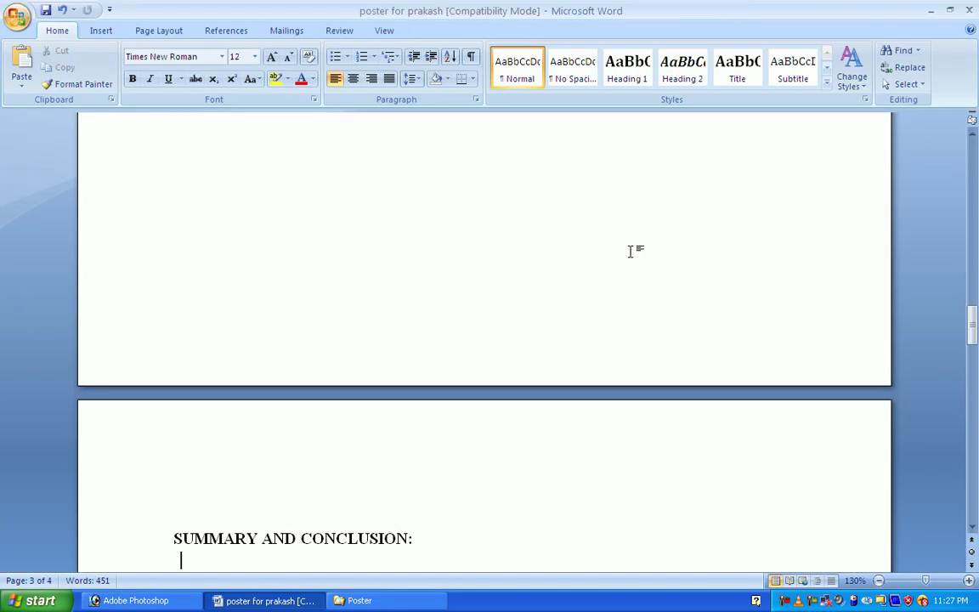
{"action": "key", "text": "BackSpace"}
{"action": "key", "text": "shift+Down"}
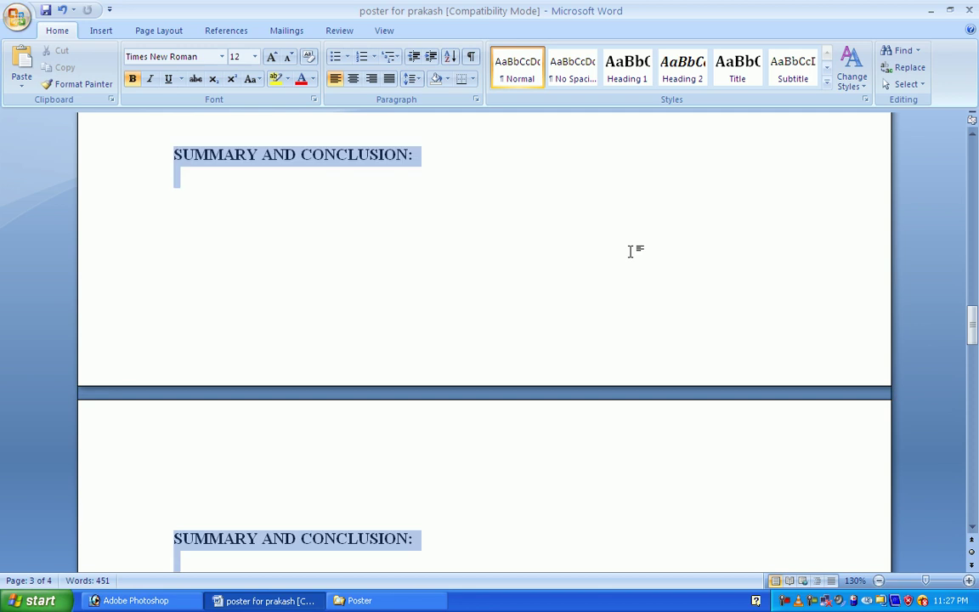
{"action": "key", "text": "shift+Page_Down"}
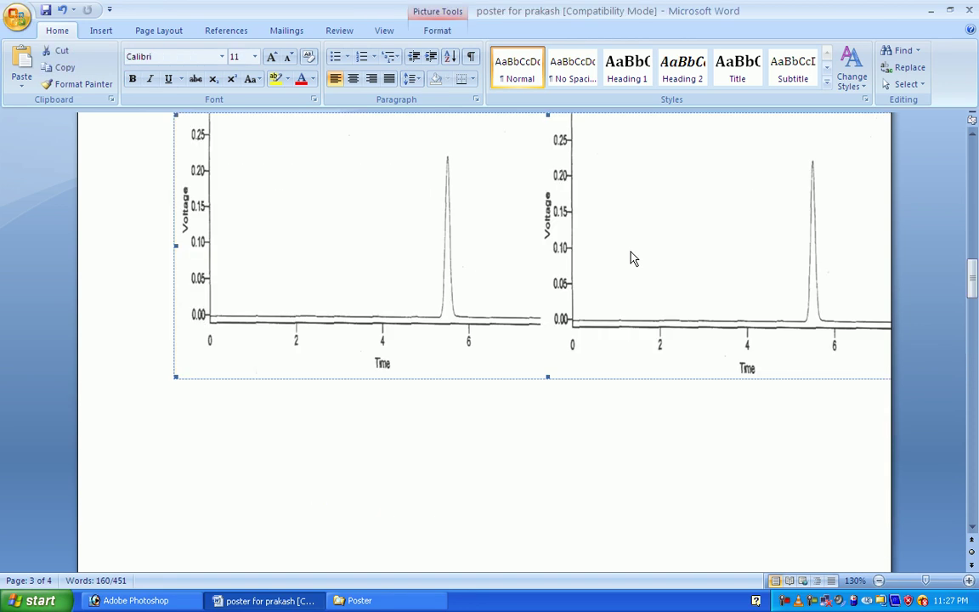
{"action": "key", "text": "Left"}
{"action": "key", "text": "Down"}
{"action": "key", "text": "Up"}
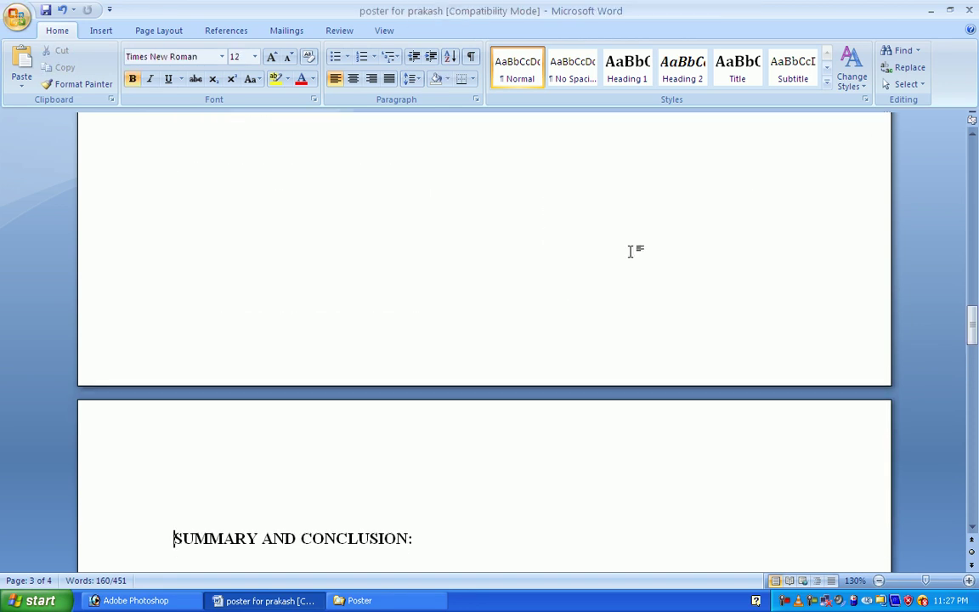
{"action": "key", "text": "shift+Down"}
{"action": "key", "text": "shift+Down"}
{"action": "key", "text": "shift+Down"}
{"action": "key", "text": "shift+Down"}
{"action": "key", "text": "shift+Down"}
{"action": "key", "text": "shift+Down"}
{"action": "key", "text": "shift+Down"}
{"action": "key", "text": "shift+Down"}
{"action": "key", "text": "shift+Down"}
{"action": "key", "text": "shift+Down"}
{"action": "key", "text": "shift+Down"}
{"action": "key", "text": "shift+Down"}
{"action": "key", "text": "shift+Down"}
{"action": "key", "text": "shift+Down"}
{"action": "key", "text": "shift+Down"}
{"action": "key", "text": "shift+Down"}
{"action": "key", "text": "shift+Down"}
{"action": "key", "text": "shift+Down"}
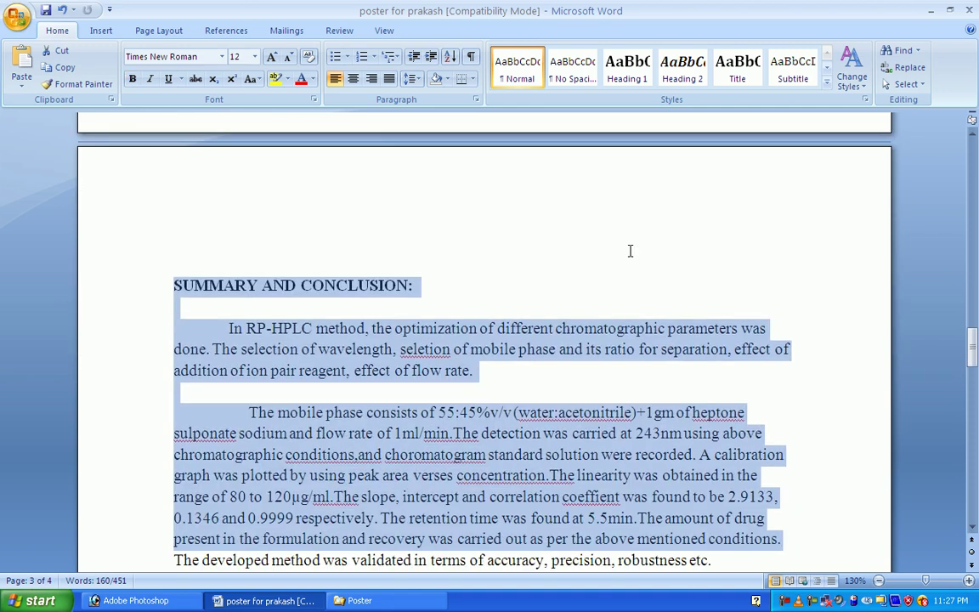
{"action": "key", "text": "shift+Down"}
{"action": "key", "text": "shift+Down"}
{"action": "key", "text": "shift+Down"}
{"action": "key", "text": "shift+Down"}
{"action": "key", "text": "shift+Down"}
{"action": "key", "text": "shift+Down"}
{"action": "key", "text": "shift+Down"}
{"action": "key", "text": "shift+Down"}
{"action": "key", "text": "shift+Down"}
{"action": "key", "text": "shift+Down"}
{"action": "key", "text": "shift+Down"}
{"action": "key", "text": "shift+Down"}
{"action": "key", "text": "shift+Down"}
{"action": "key", "text": "shift+Down"}
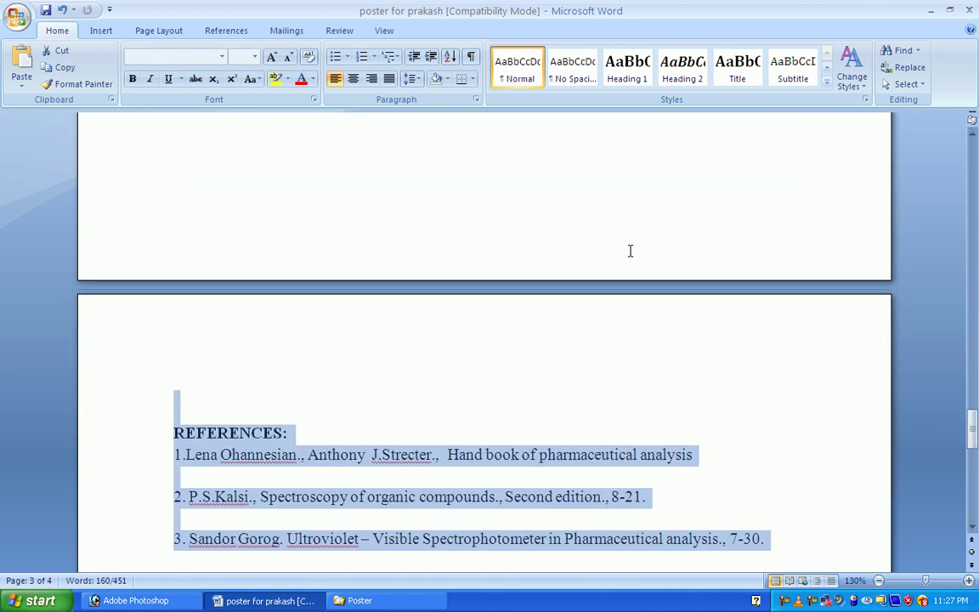
{"action": "key", "text": "shift+Down"}
{"action": "key", "text": "shift+Down"}
{"action": "key", "text": "shift+Down"}
{"action": "key", "text": "shift+Down"}
{"action": "key", "text": "shift+Down"}
{"action": "key", "text": "shift+Down"}
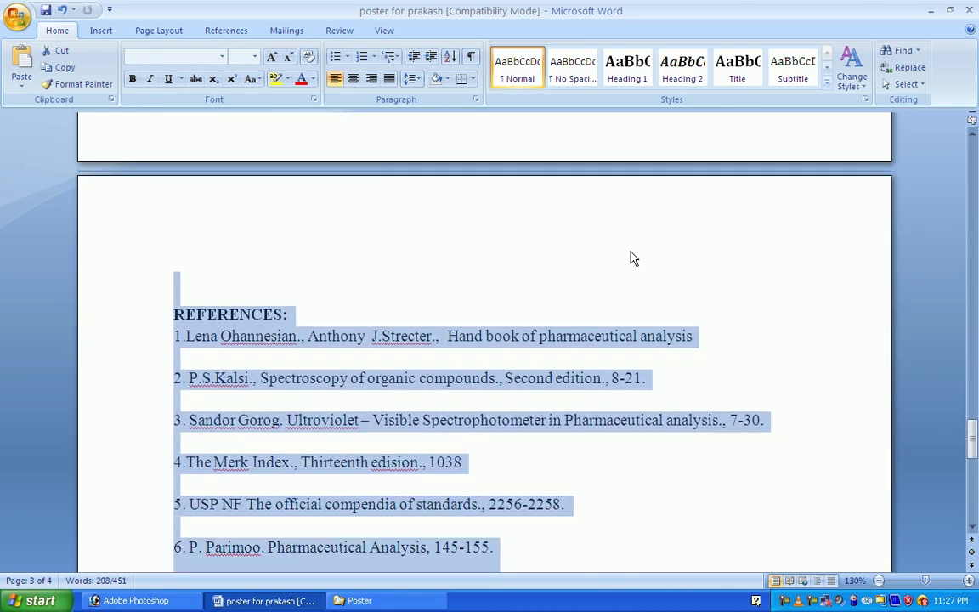
{"action": "key", "text": "shift+Down"}
{"action": "key", "text": "alt+Tab"}
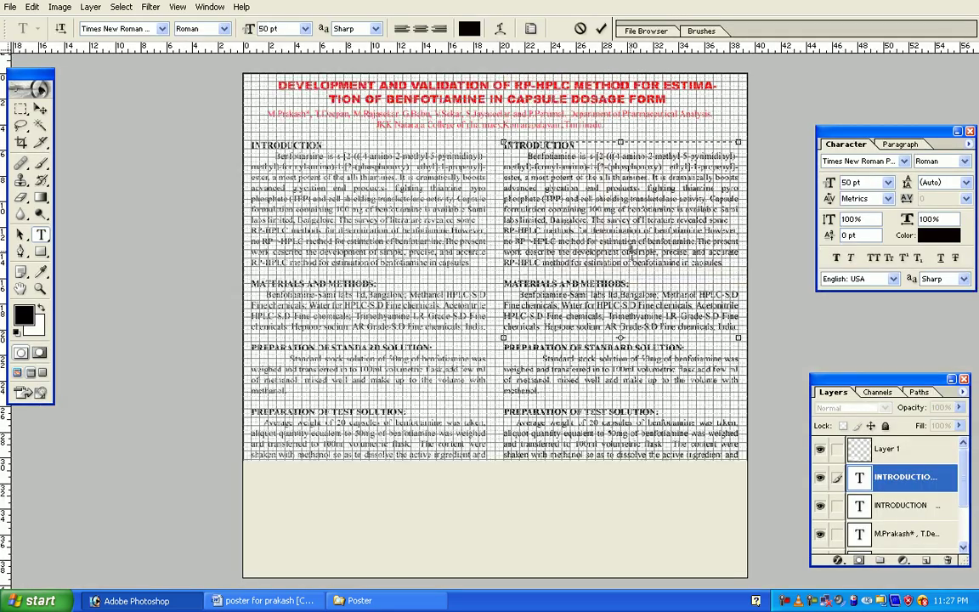
Clear the right column's duplicated text and paste in the Summary, Conclusion and References text
{"action": "key", "text": "ctrl+a"}
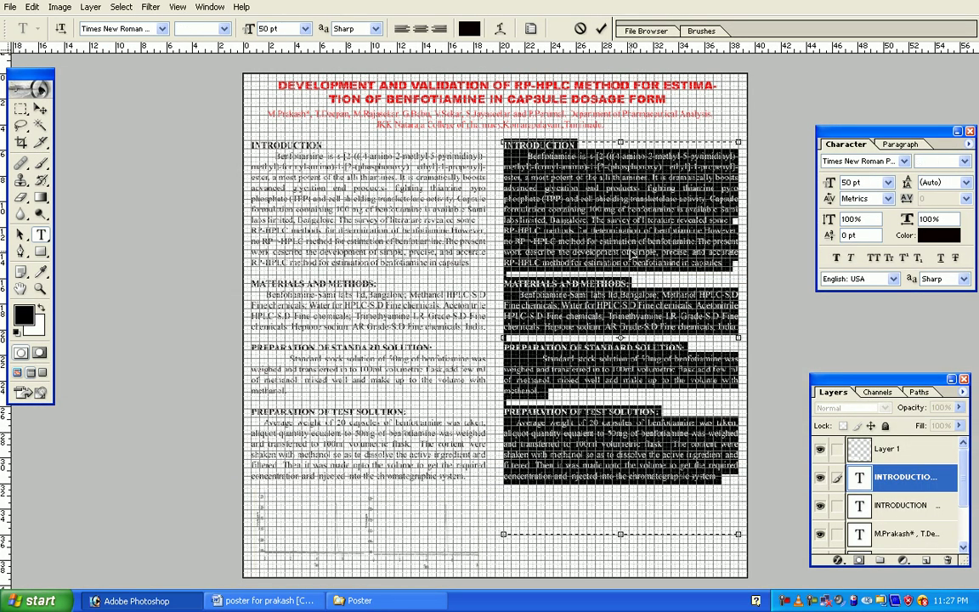
{"action": "key", "text": "BackSpace"}
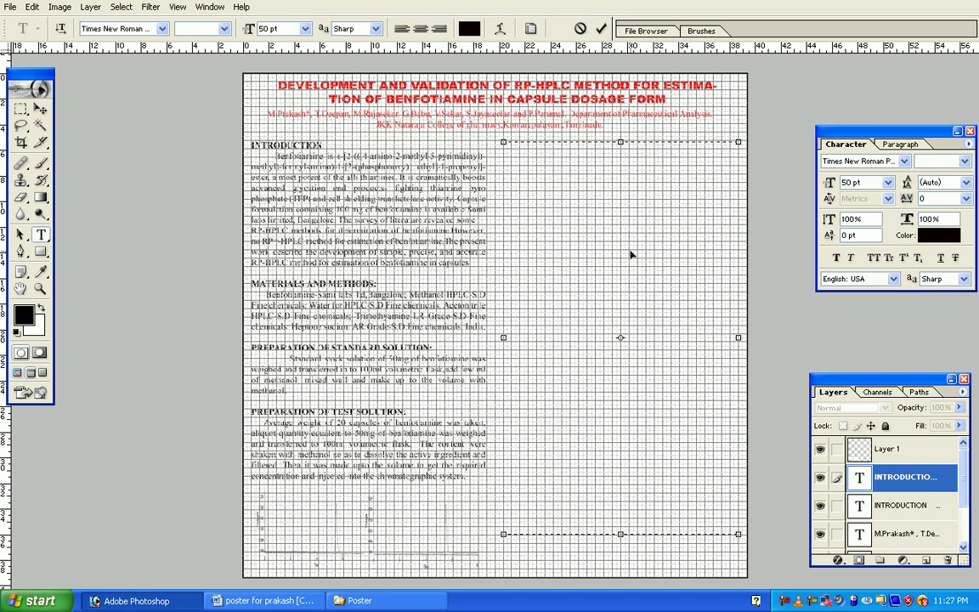
{"action": "key", "text": "ctrl+v"}
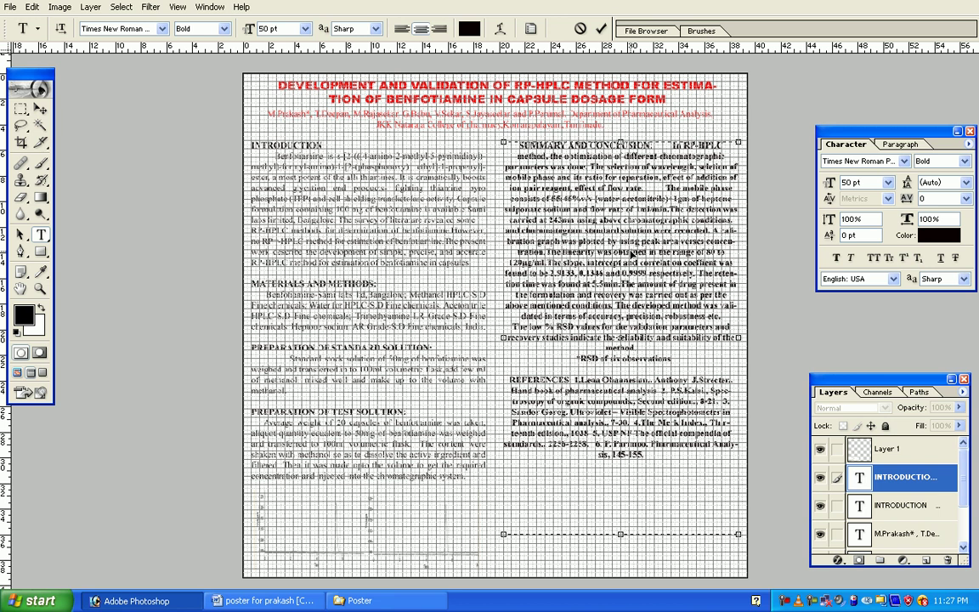
Commit the pasted summary, conclusion and references text and set it to justified alignment
{"action": "key", "text": "ctrl+Return"}
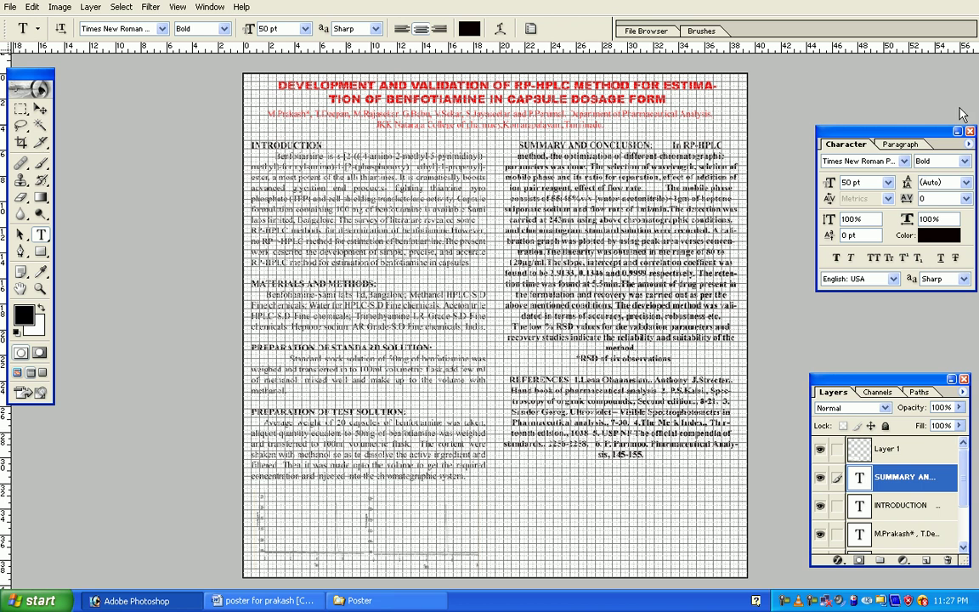
{"action": "left_click", "coordinate": [906, 145]}
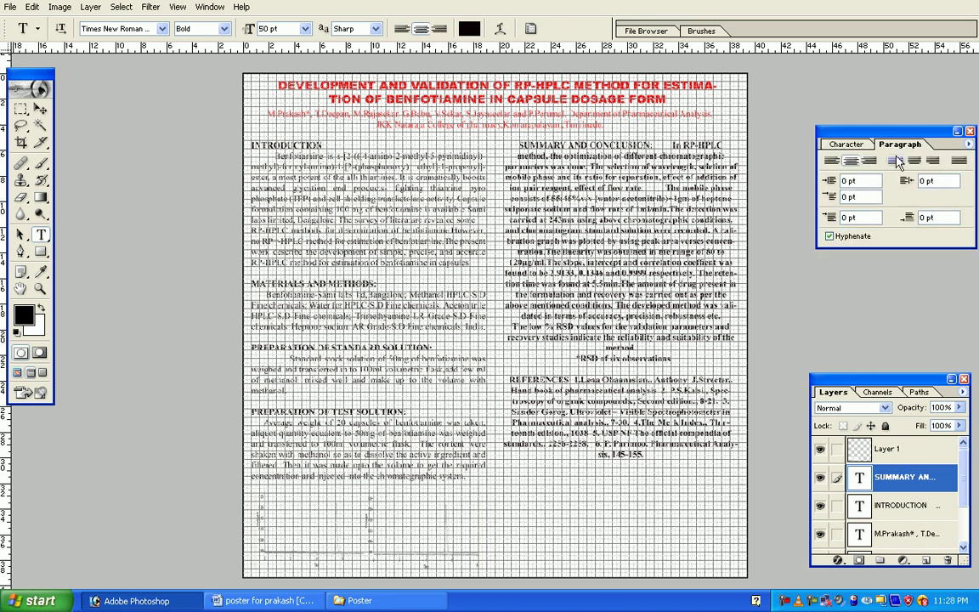
{"action": "left_click", "coordinate": [894, 160]}
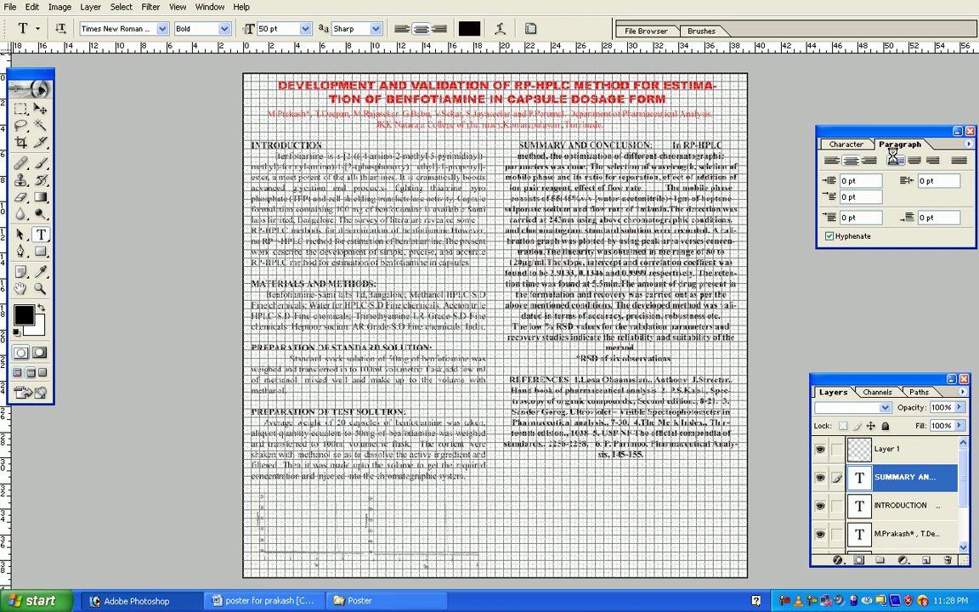